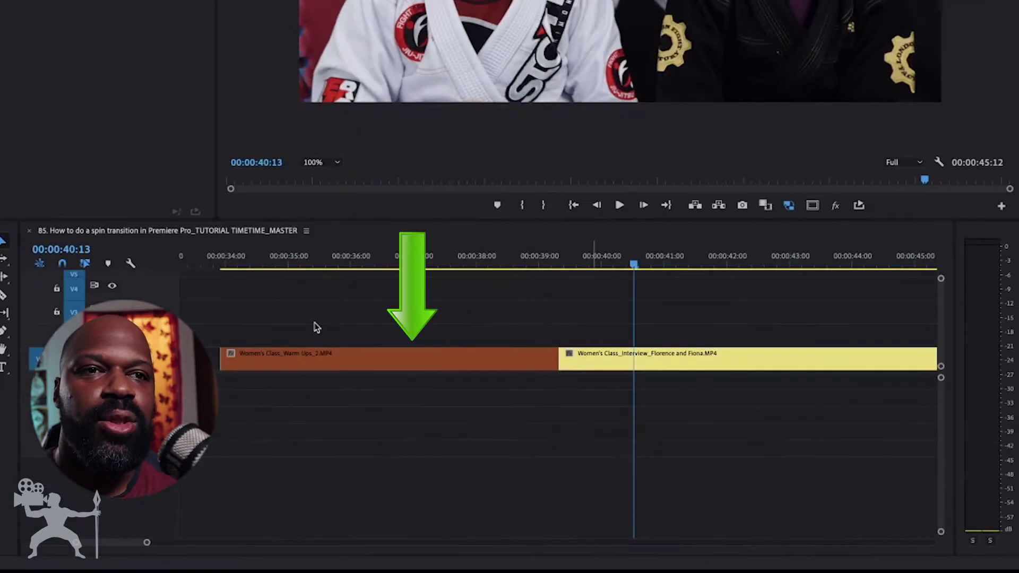
left_click(535, 388)
key("space")
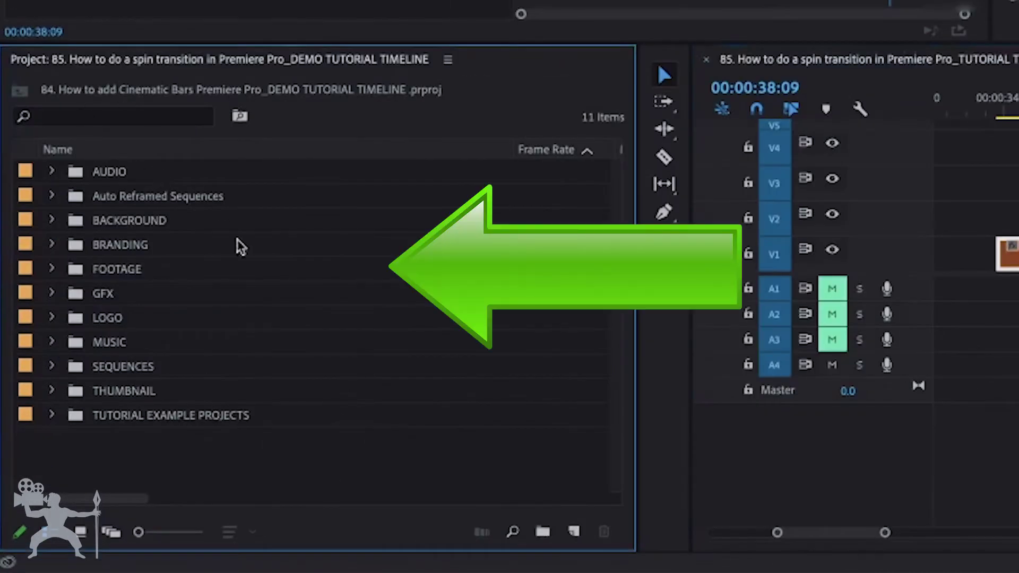
Step: Create a new adjustment layer in the project at 1920 x 1080, 25.00 fps, with square pixels
right_click(403, 451)
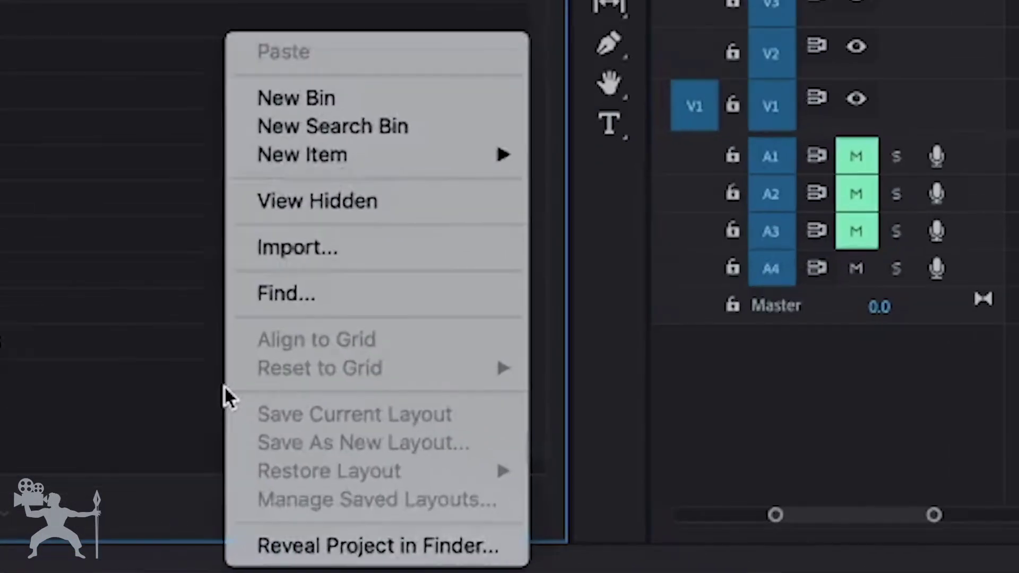
mouse_move(407, 154)
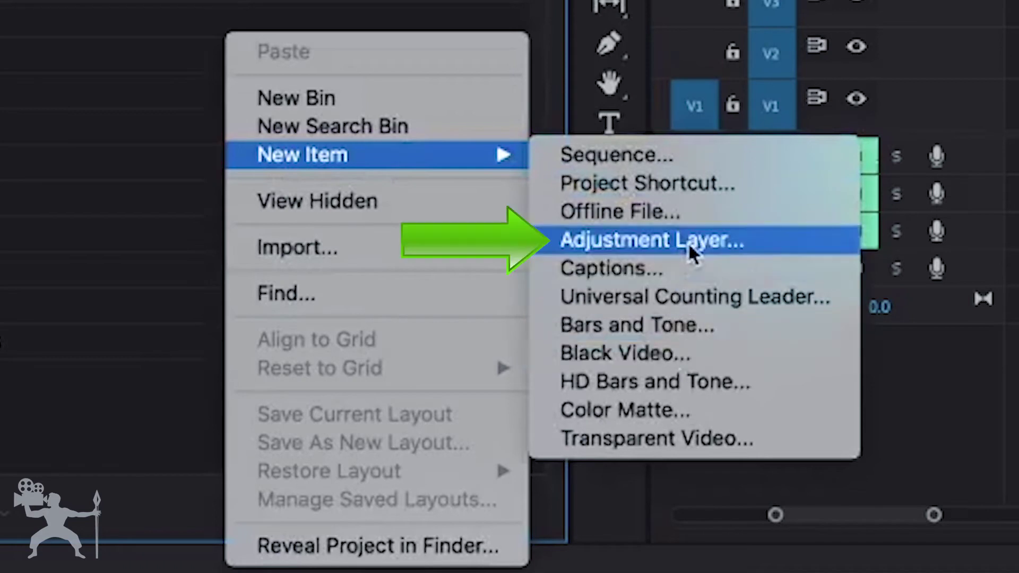
left_click(762, 245)
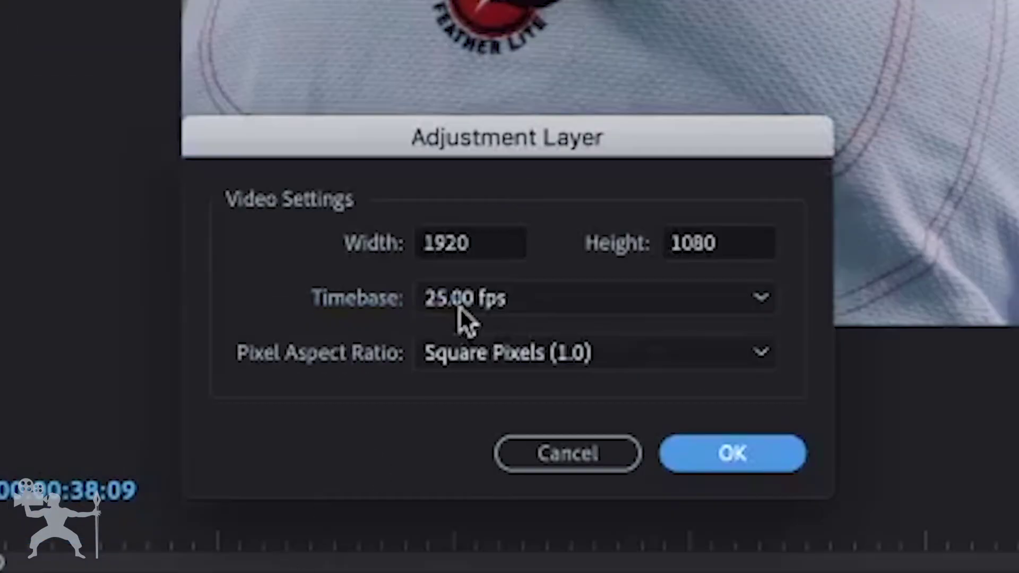
left_click(728, 454)
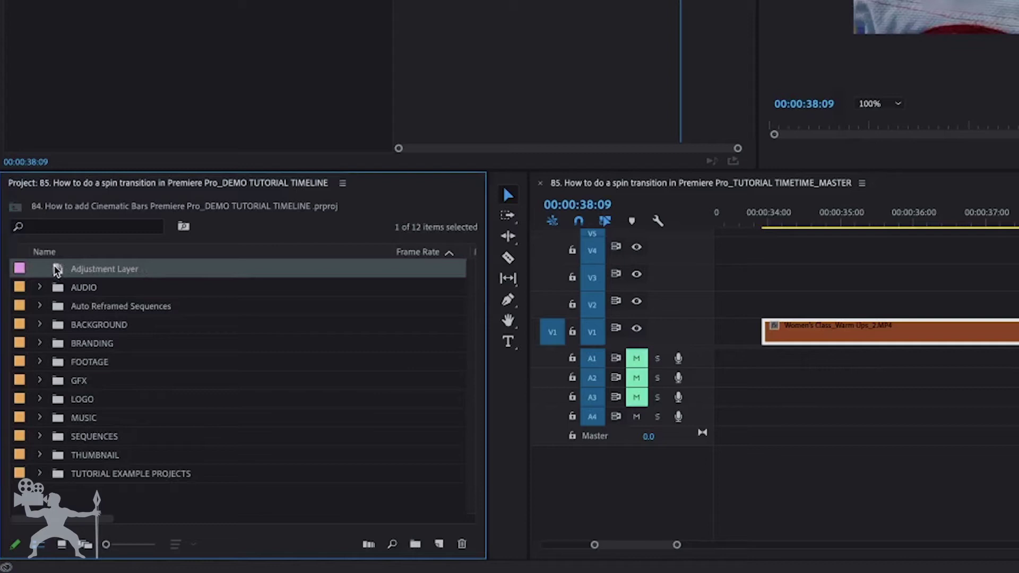
Step: Set the new adjustment layer's duration to 16 frames in the project
right_click(55, 269)
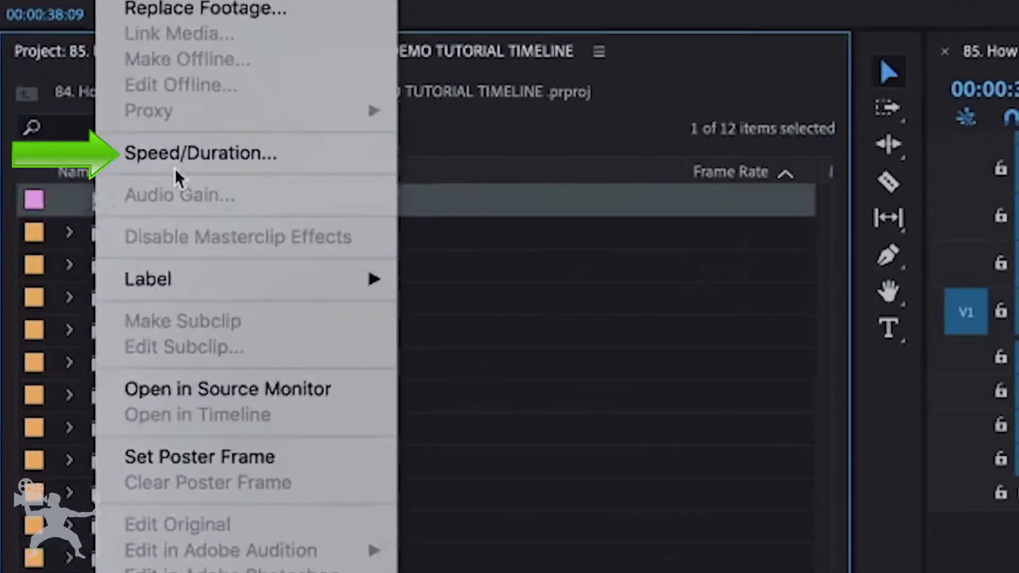
left_click(314, 151)
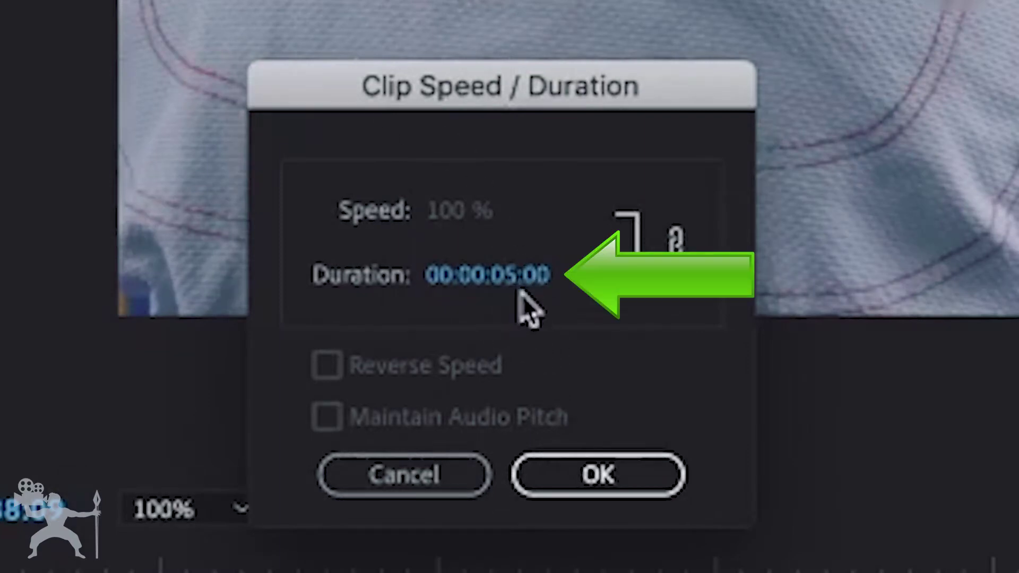
left_click(487, 279)
type("1")
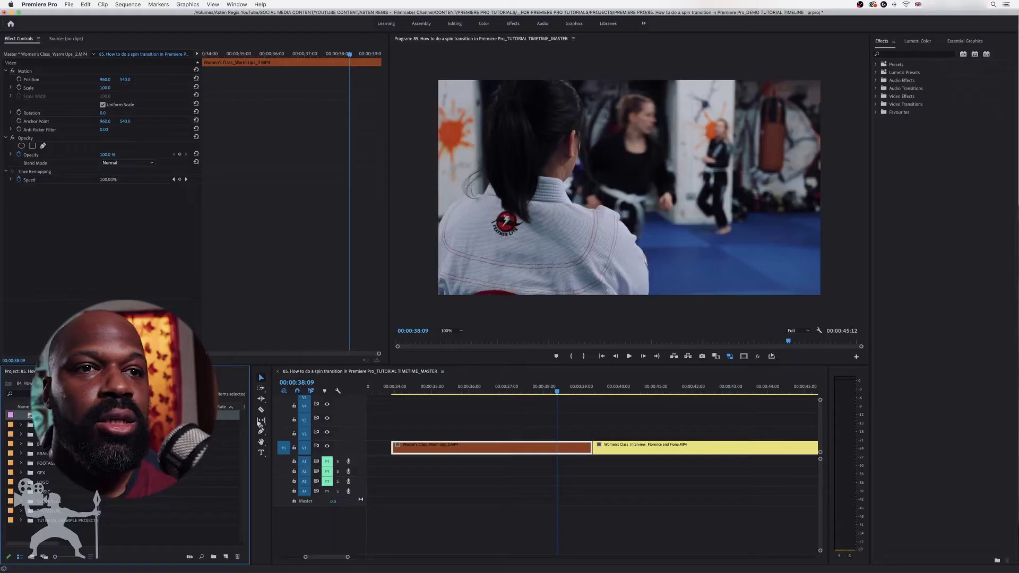
Step: Place the adjustment layer on V2 above the warm-ups clip, with its end aligned to the cut
left_click_drag(259, 424, 497, 438)
left_click_drag(381, 283, 550, 283)
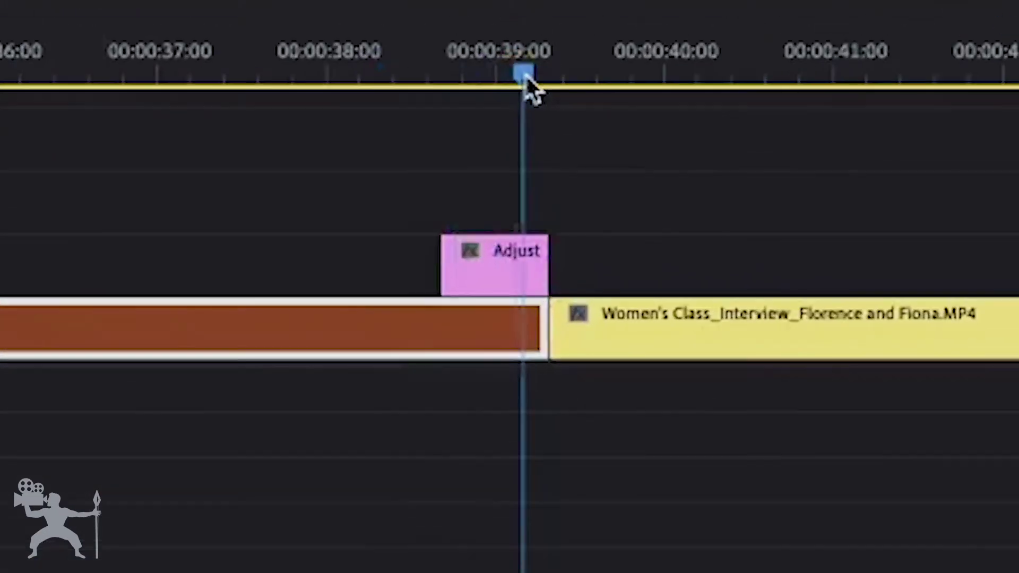
left_click_drag(525, 76, 531, 77)
Step: Shift the adjustment layer eight frames later so it is centred over the cut, and move the playhead to the cut
left_click_drag(588, 206, 472, 260)
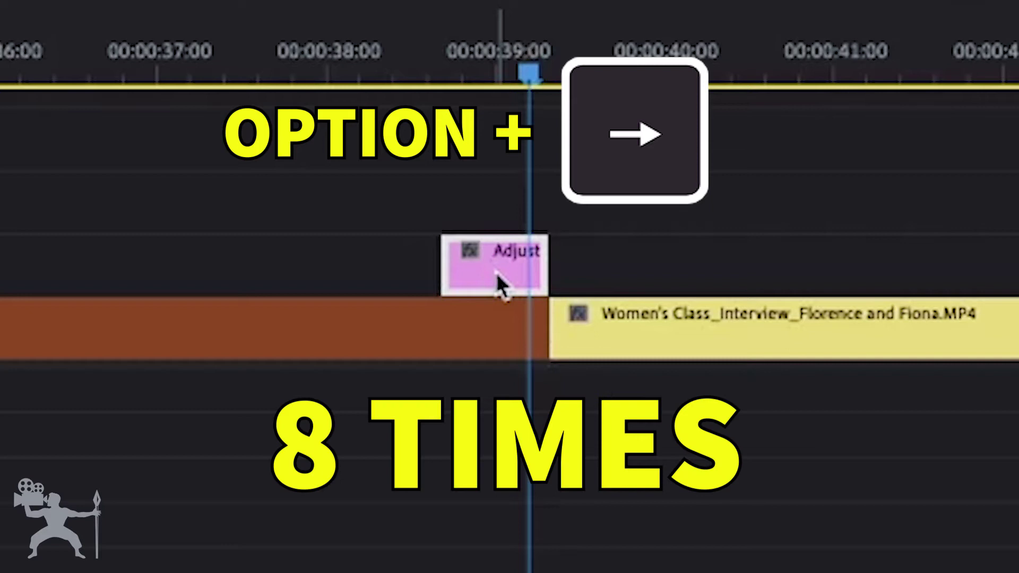
key("alt+Right")
key("alt+Right")
key("alt+Right")
key("alt+Right")
key("alt+Right")
key("alt+Right")
key("alt+Right")
key("alt+Right")
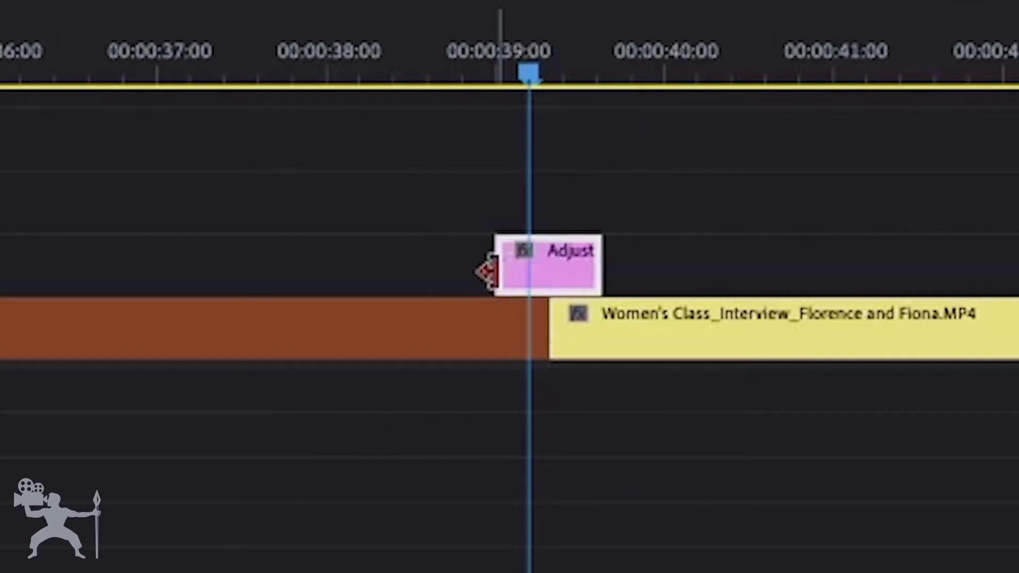
key("Down")
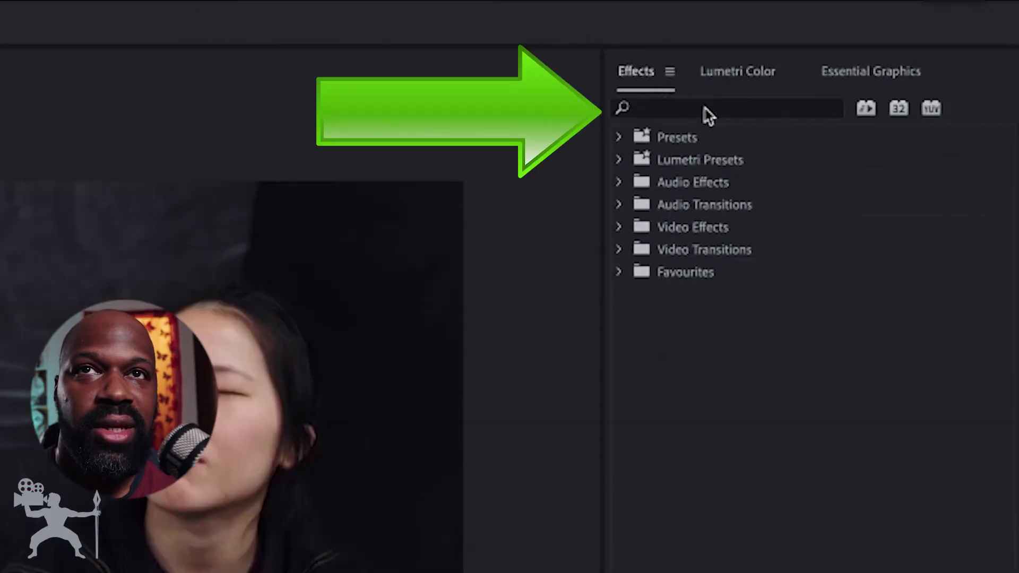
Step: Search the effects for "transform" and apply the Distort Transform effect to the adjustment layer
left_click(705, 110)
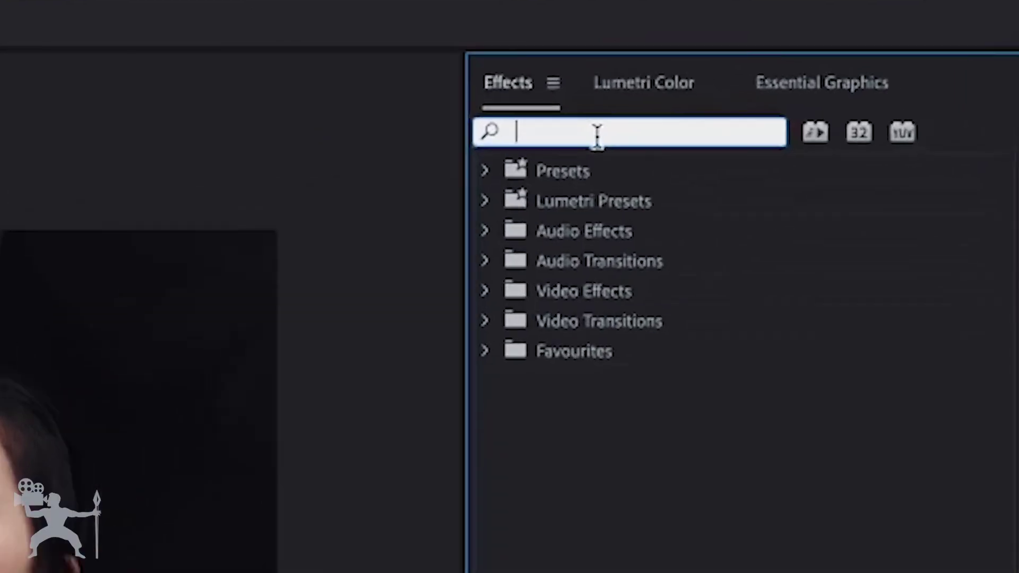
type("tr")
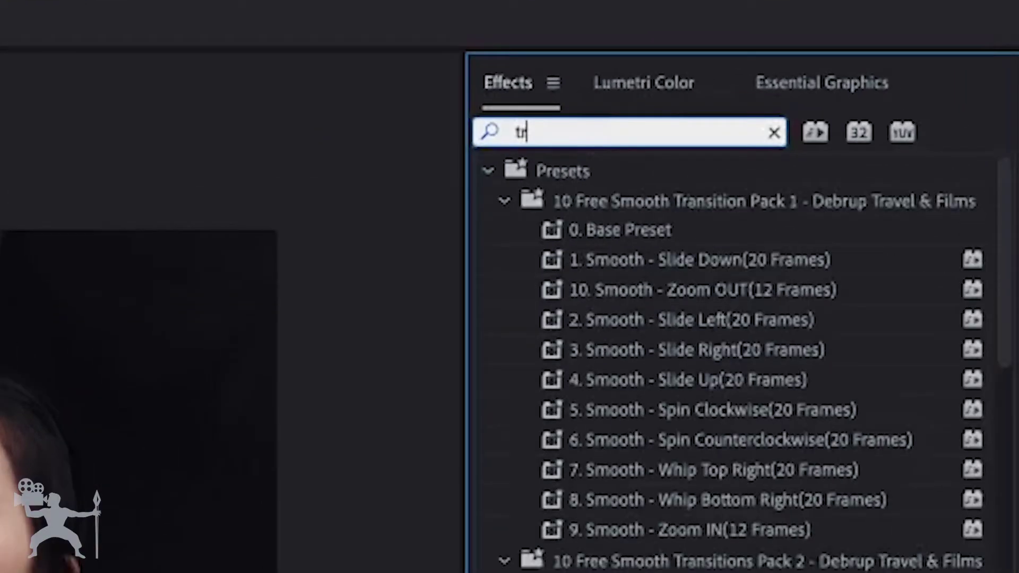
type("ansfor")
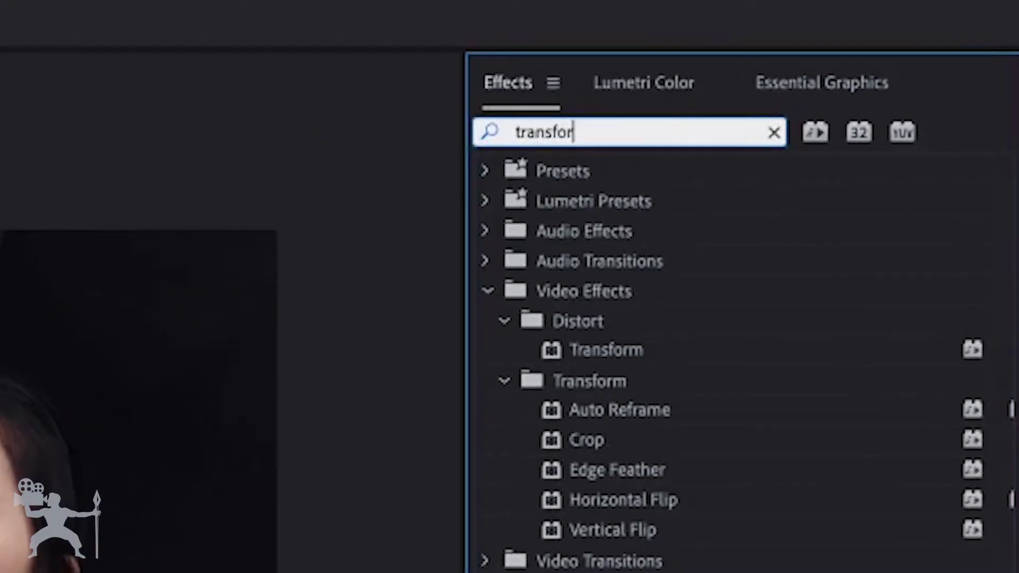
left_click(596, 350)
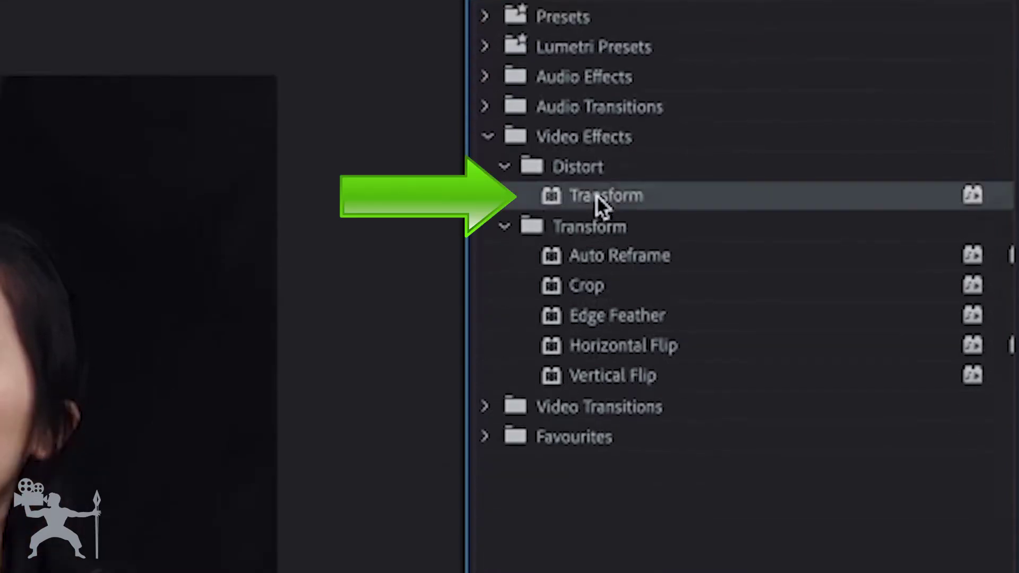
left_click_drag(560, 192, 526, 275)
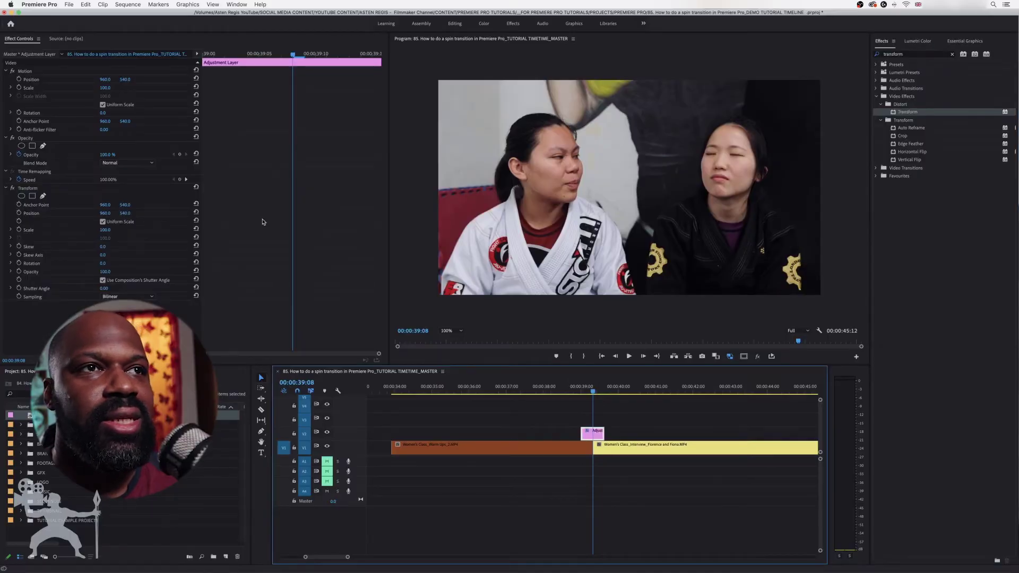
Step: At the adjustment layer's start, set the Transform Scale to 112 and turn on Scale keyframing
left_click(581, 392)
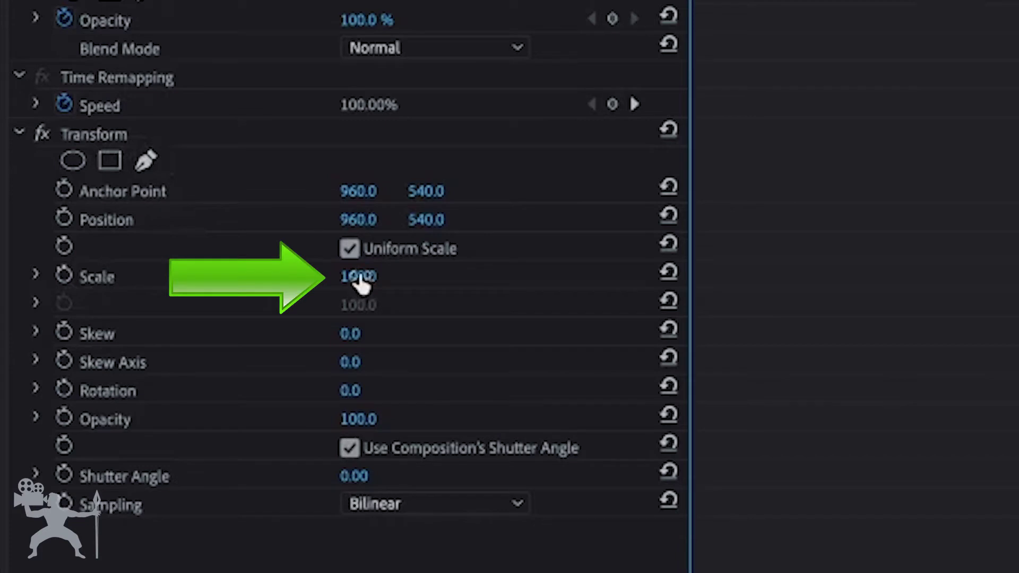
left_click(344, 285)
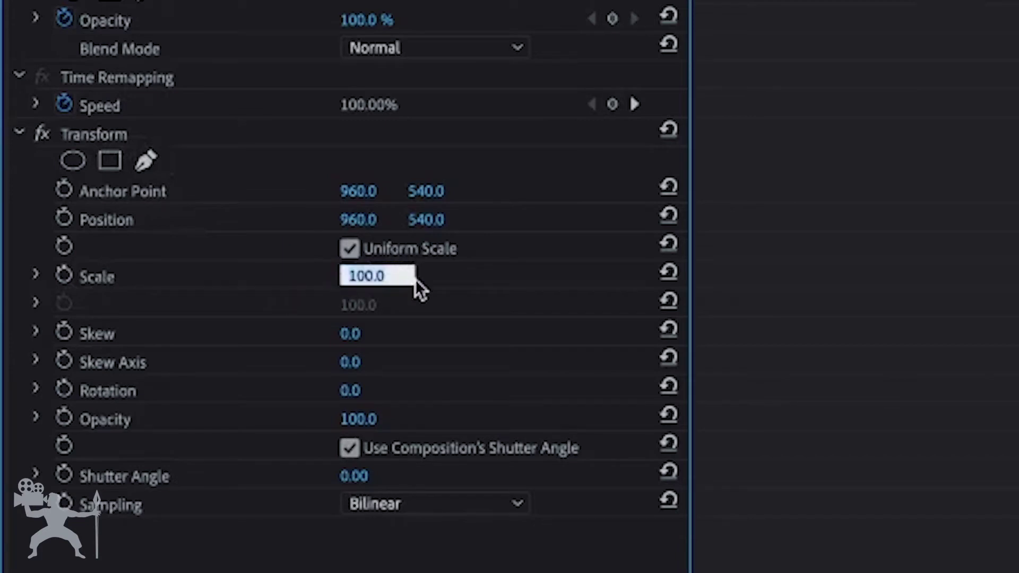
type("112")
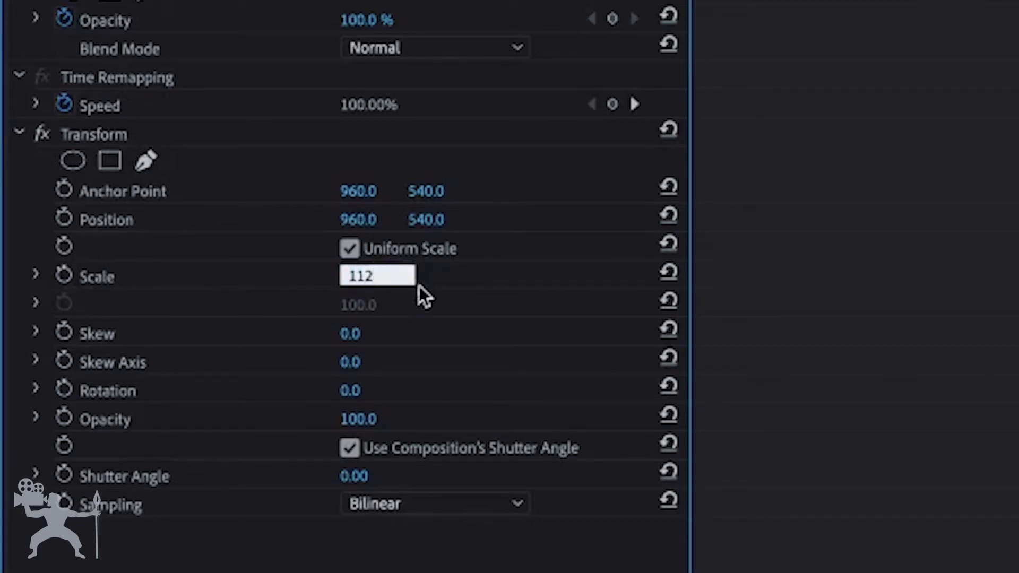
key("Return")
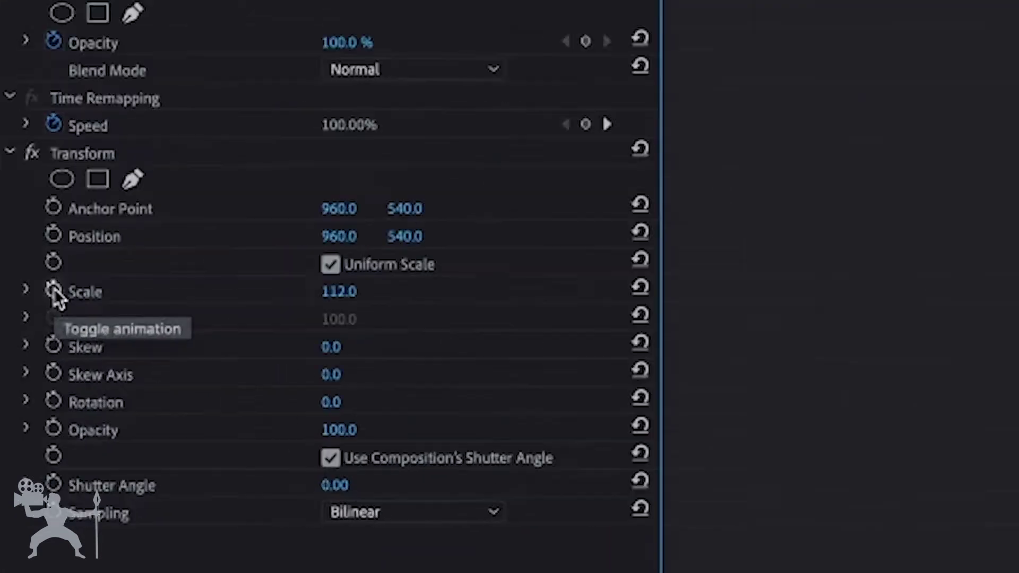
left_click(65, 222)
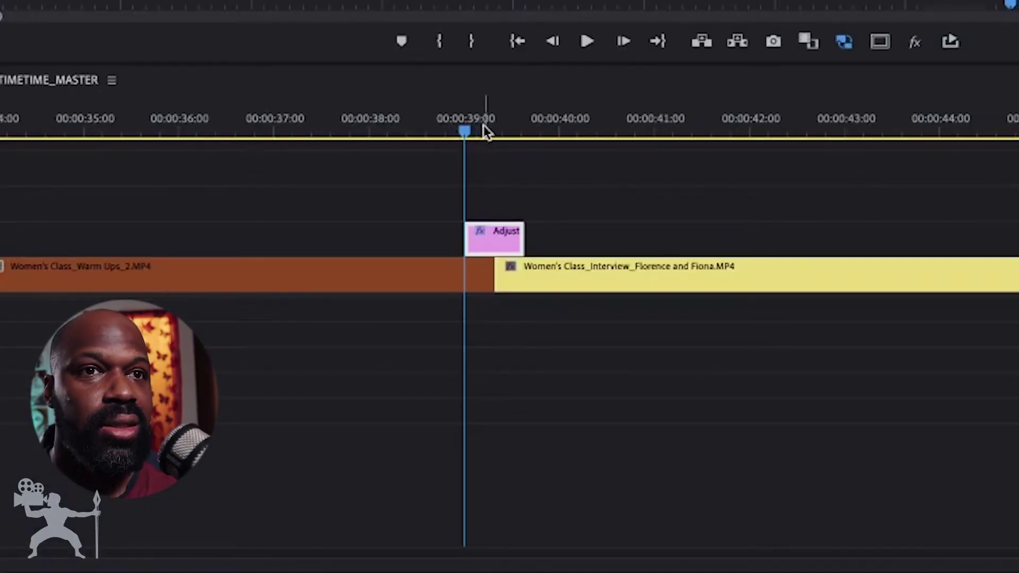
Step: Add a Transform Scale keyframe of 300 at the cut between the two clips
left_click(483, 127)
left_click_drag(488, 130, 495, 232)
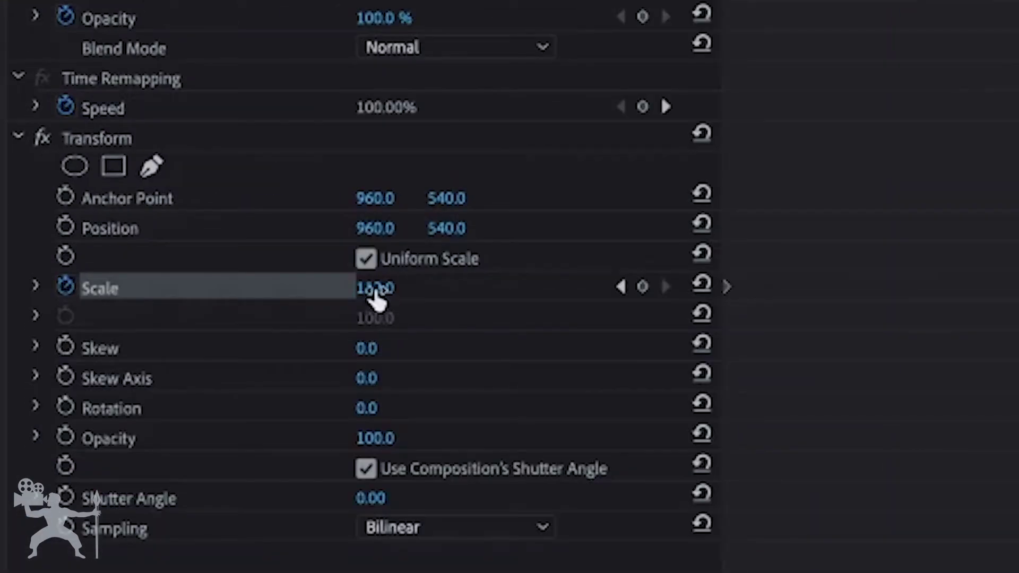
left_click(106, 234)
type("3")
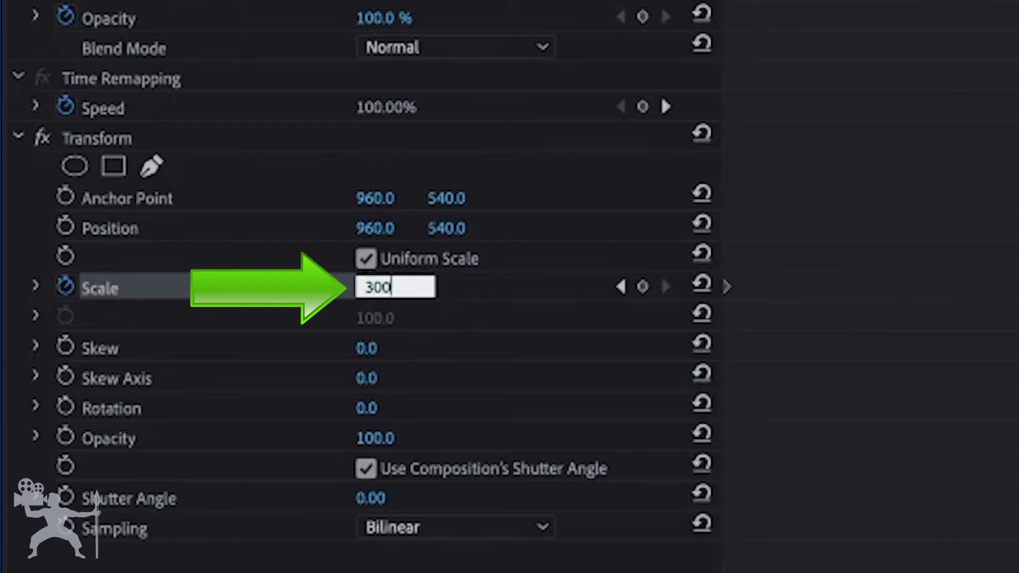
type("00")
key("Return")
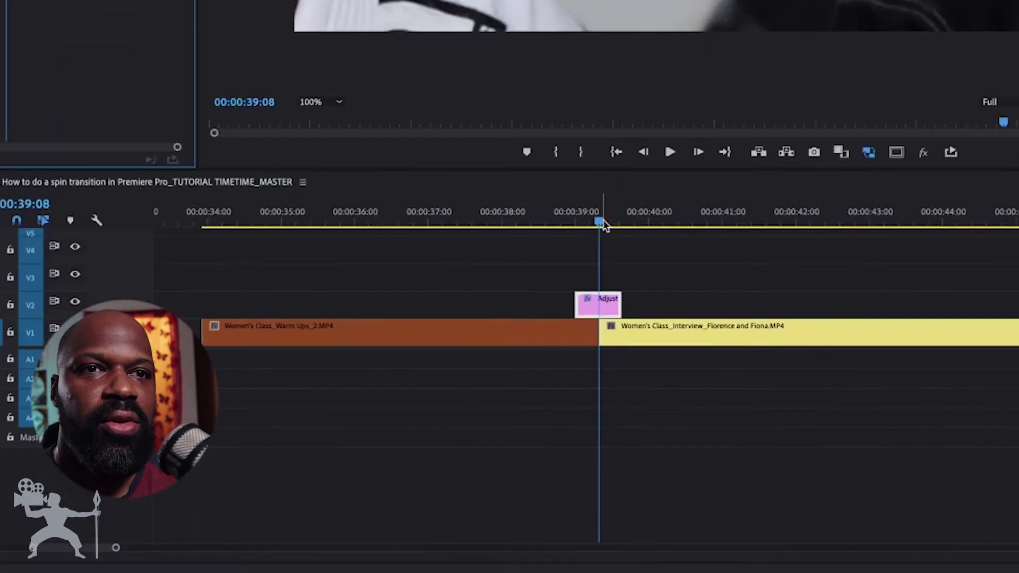
Step: Add a Transform Scale keyframe of 100 on the adjustment layer's last frame and play back the zoom
left_click_drag(594, 393, 605, 390)
key("Right")
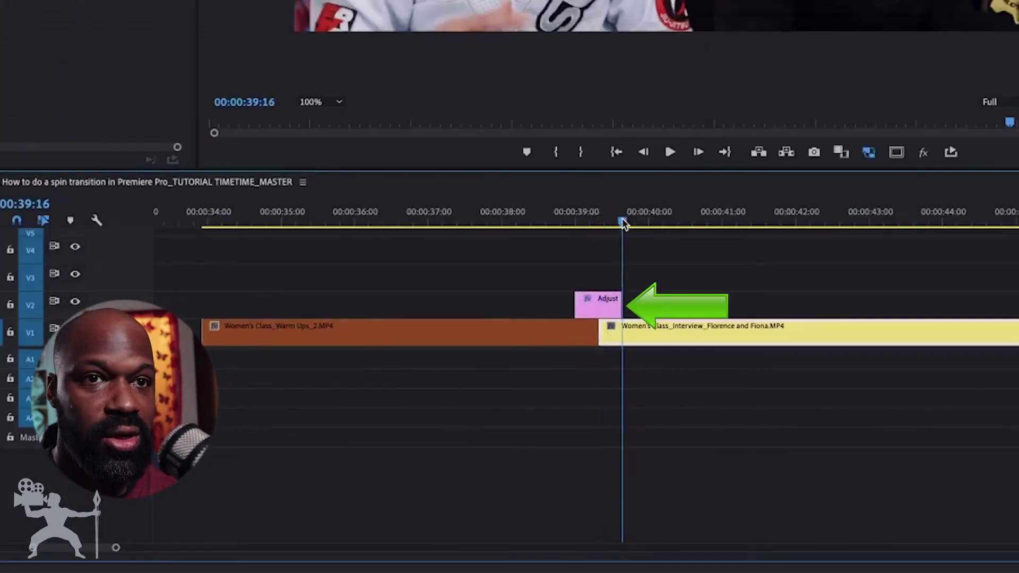
key("Left")
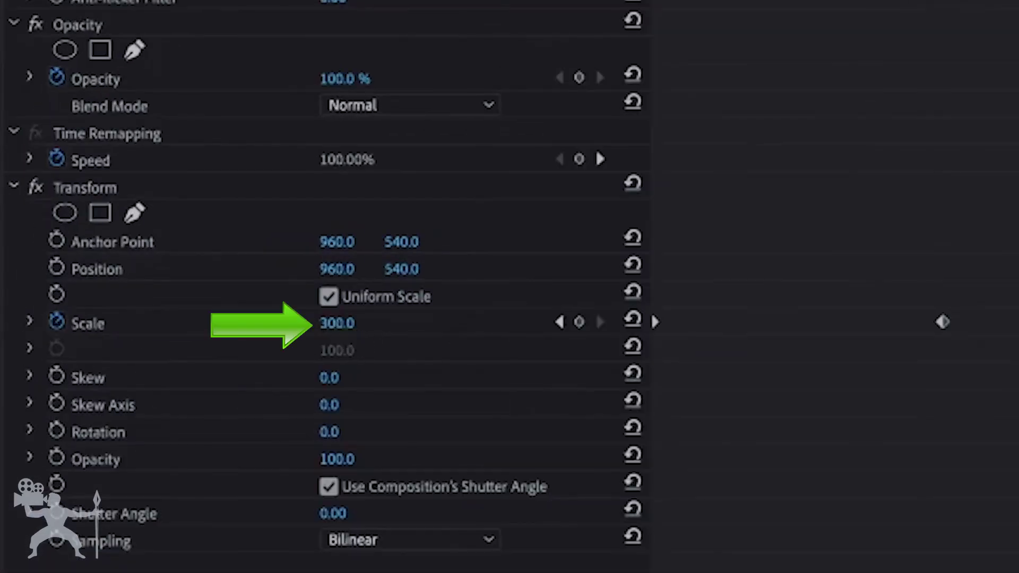
left_click(109, 230)
type("1")
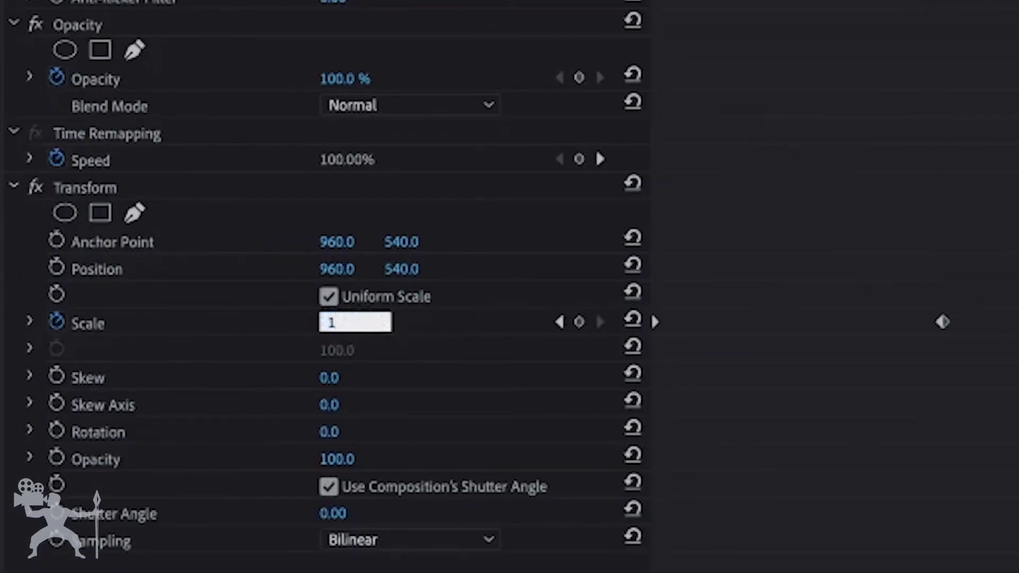
type("00")
key("Return")
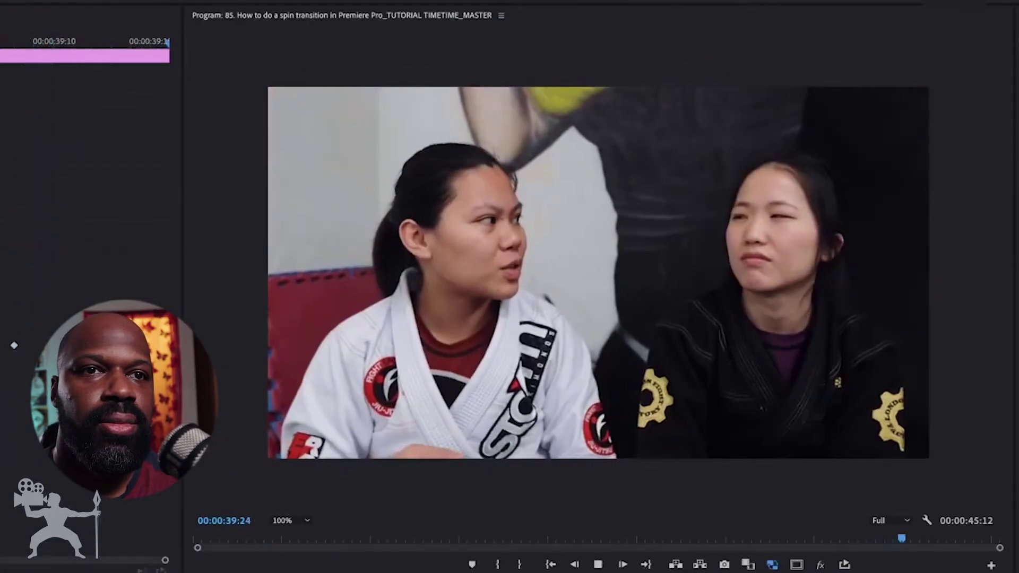
key("space")
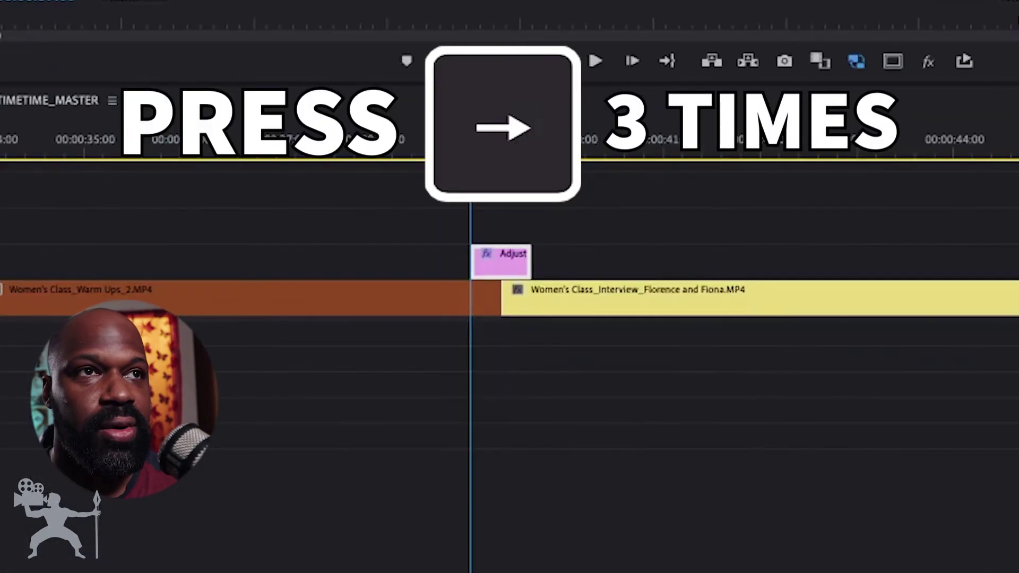
Step: Add a Transform Rotation keyframe of 5 three frames after the adjustment layer's start
key("Right")
key("Right")
key("Right")
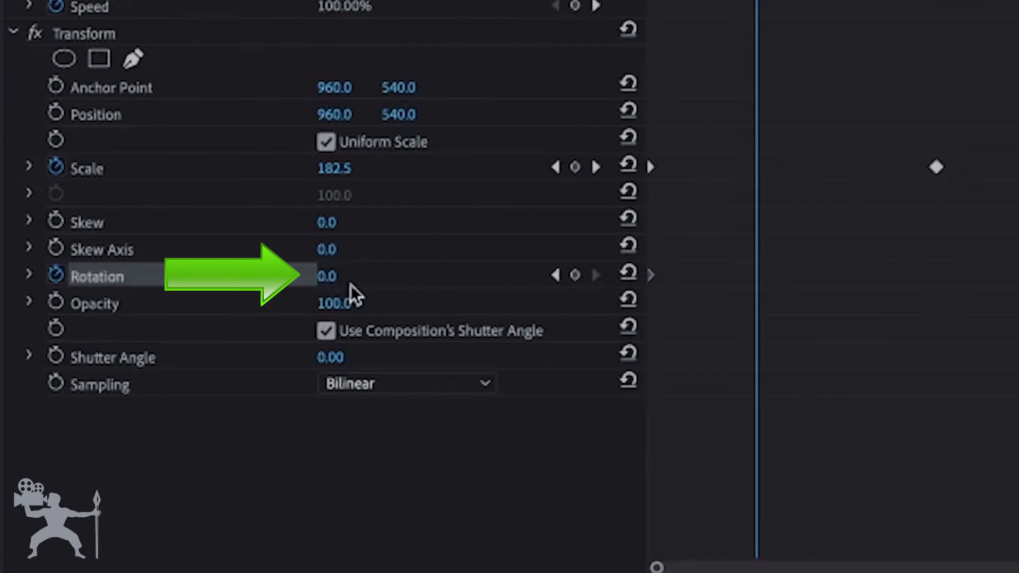
left_click(329, 277)
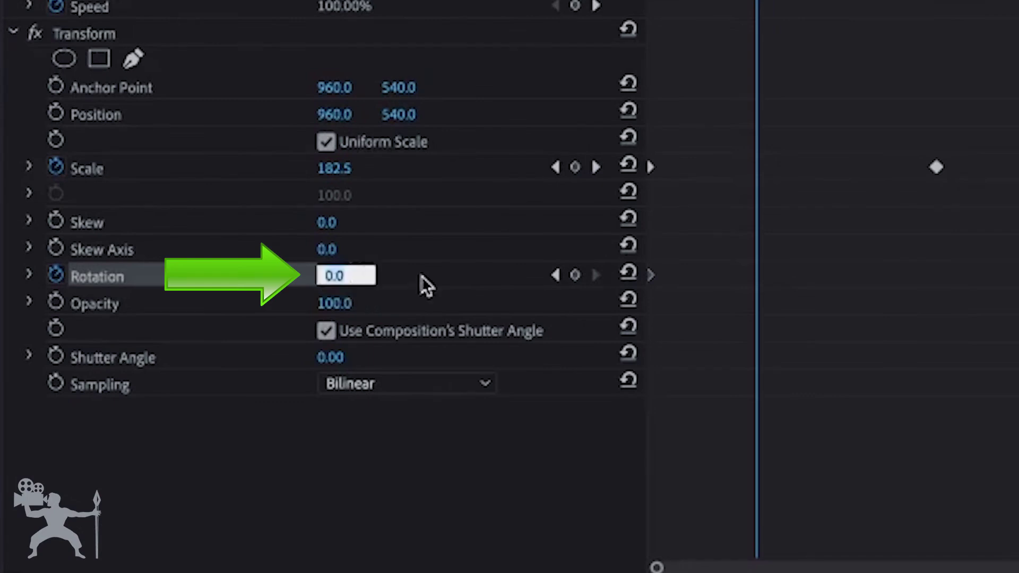
type("5")
key("Return")
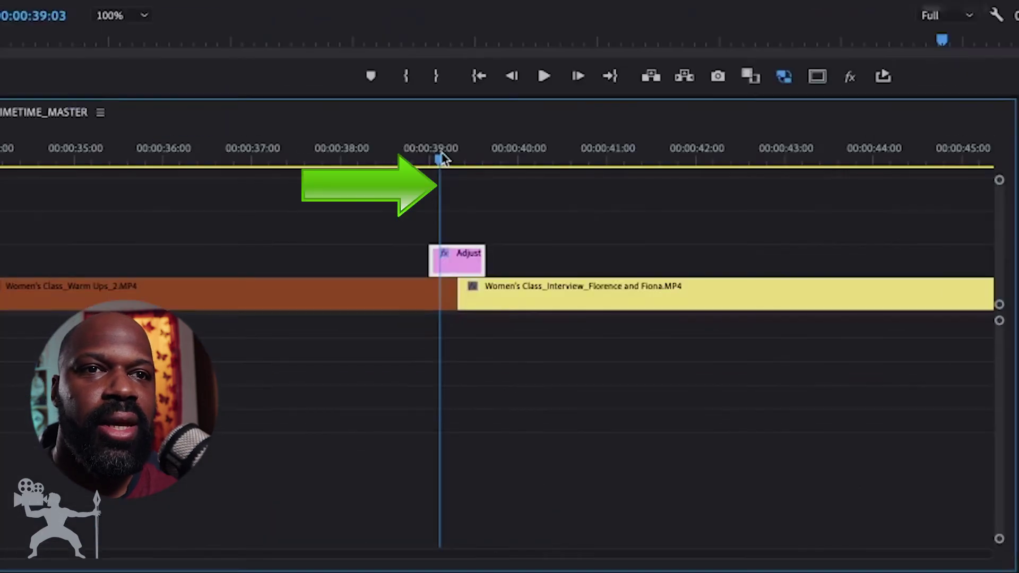
Step: Add a Transform Rotation keyframe of 180 at the cut between the two clips
left_click_drag(585, 391, 593, 390)
key("Down")
key("Up")
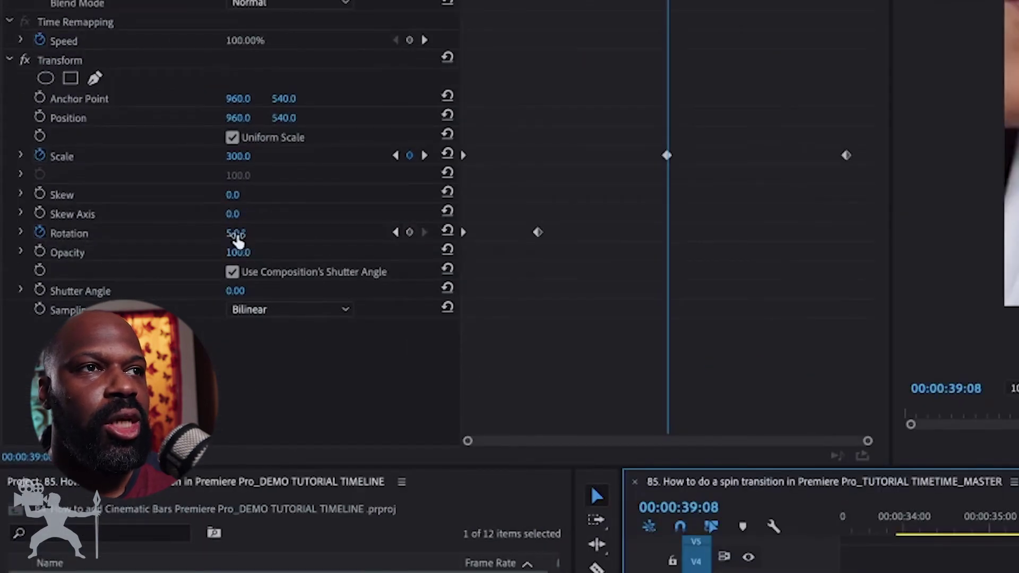
left_click(236, 239)
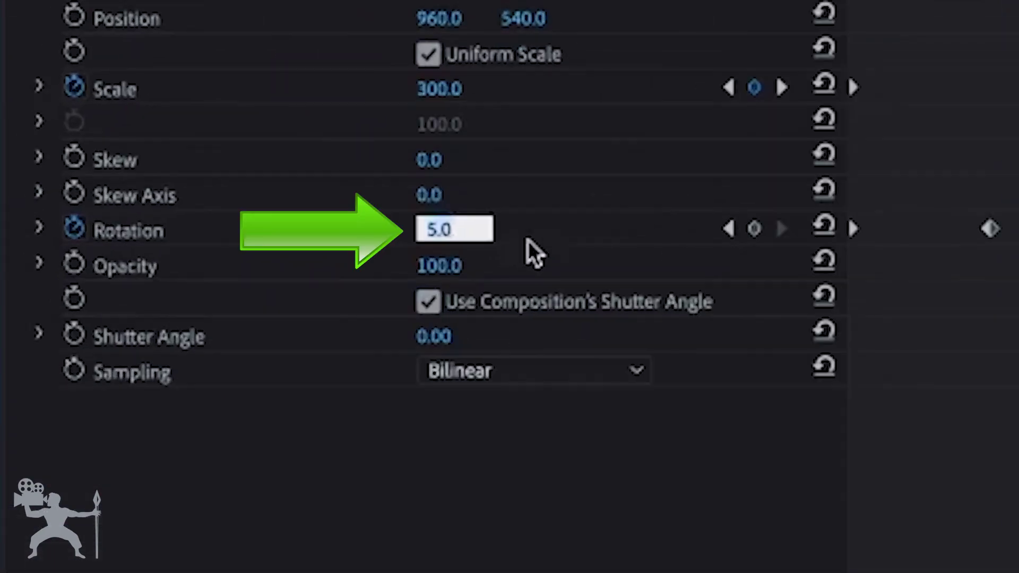
type("180")
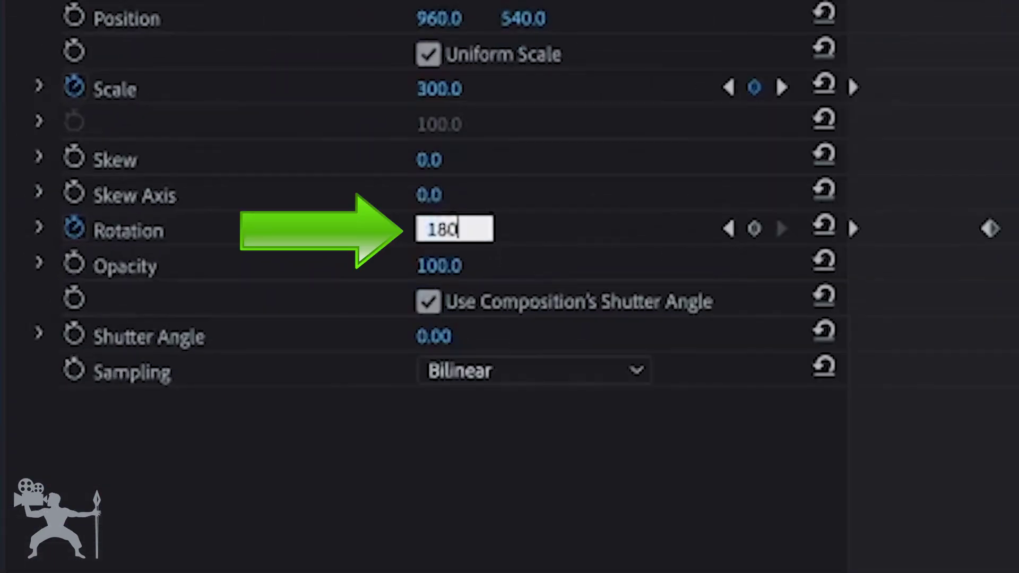
key("Return")
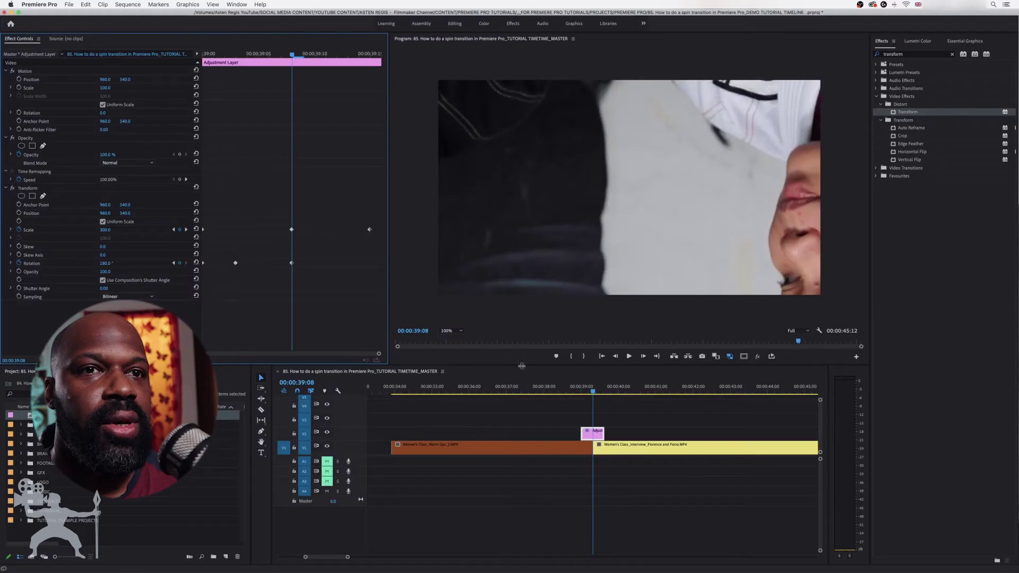
Step: Add a Transform Rotation keyframe of 360 on the adjustment layer's last frame
left_click_drag(595, 391, 604, 392)
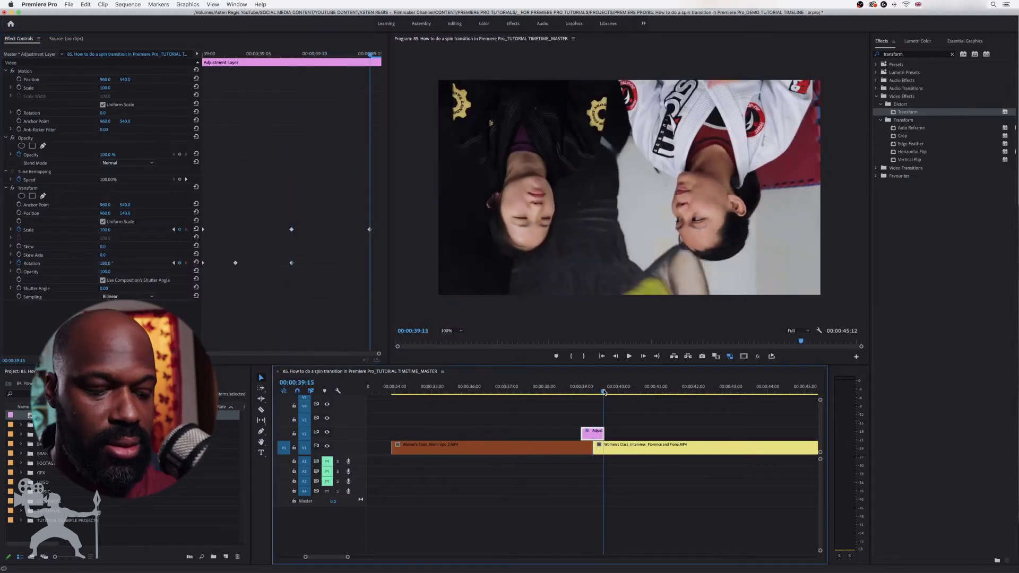
key("Right")
key("Left")
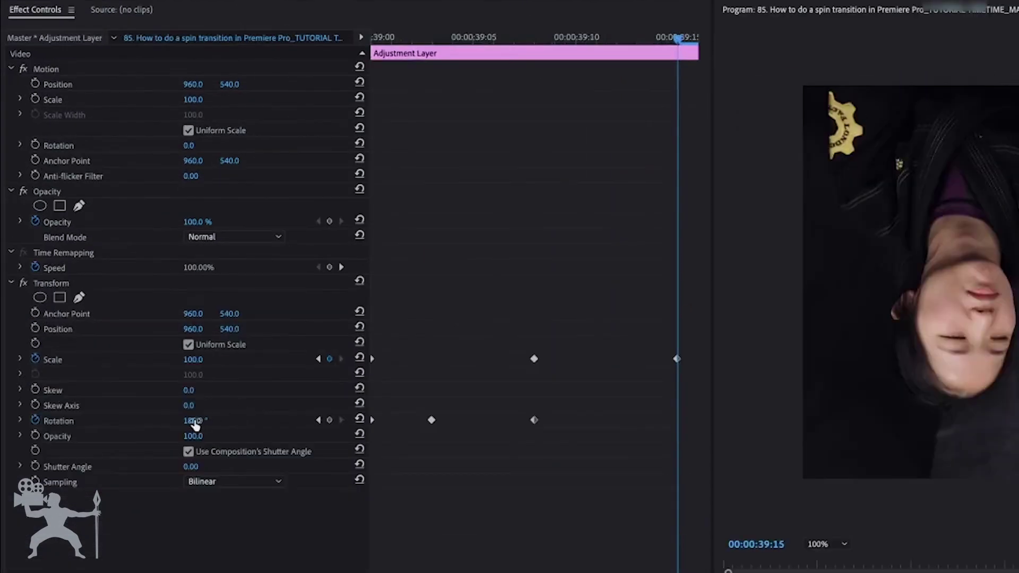
left_click(194, 420)
type("3")
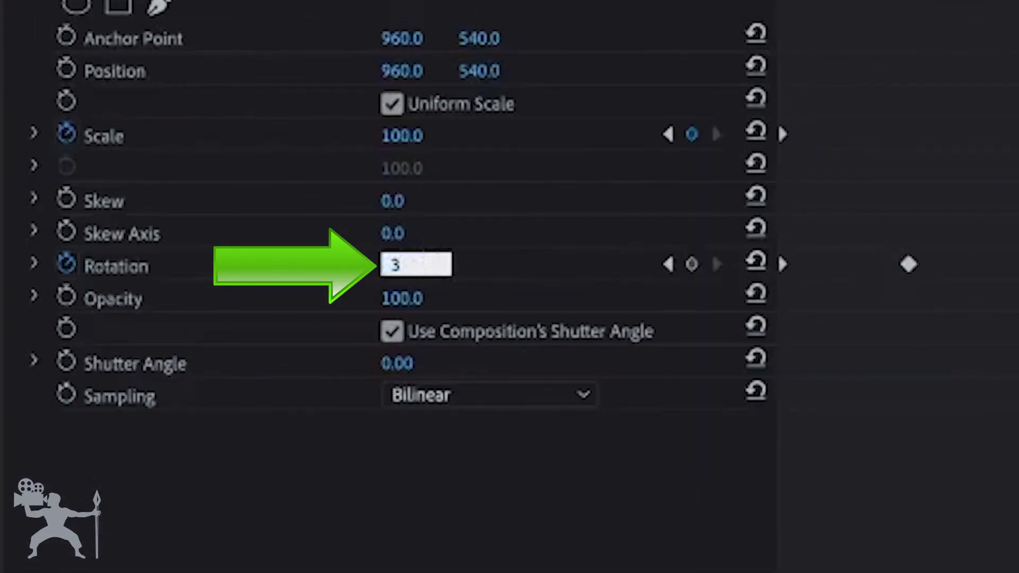
type("60")
key("Return")
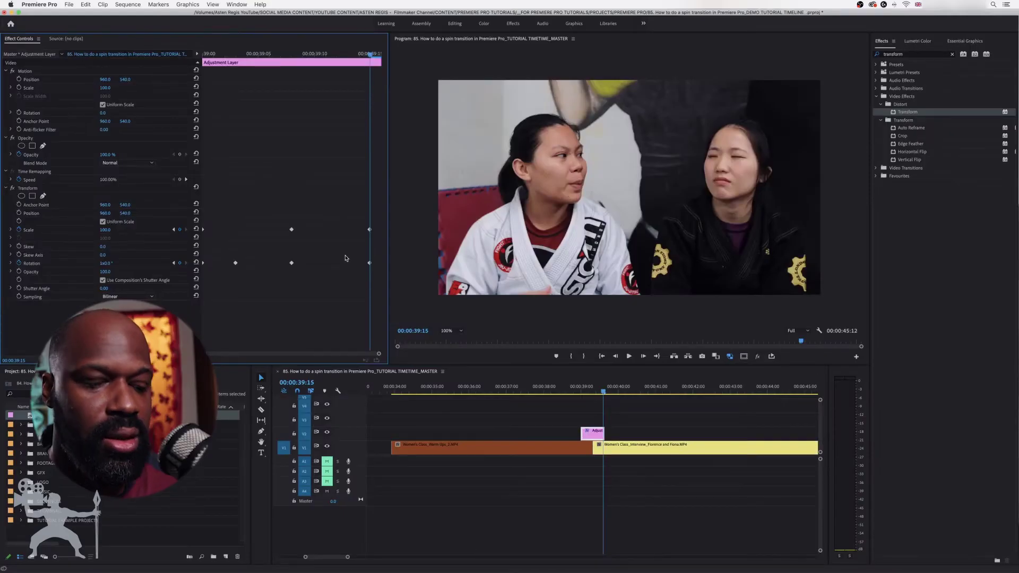
Step: Add a Transform Rotation keyframe of 354 three frames before the adjustment layer's last frame and play back the spin
key("Left")
key("Left")
key("Left")
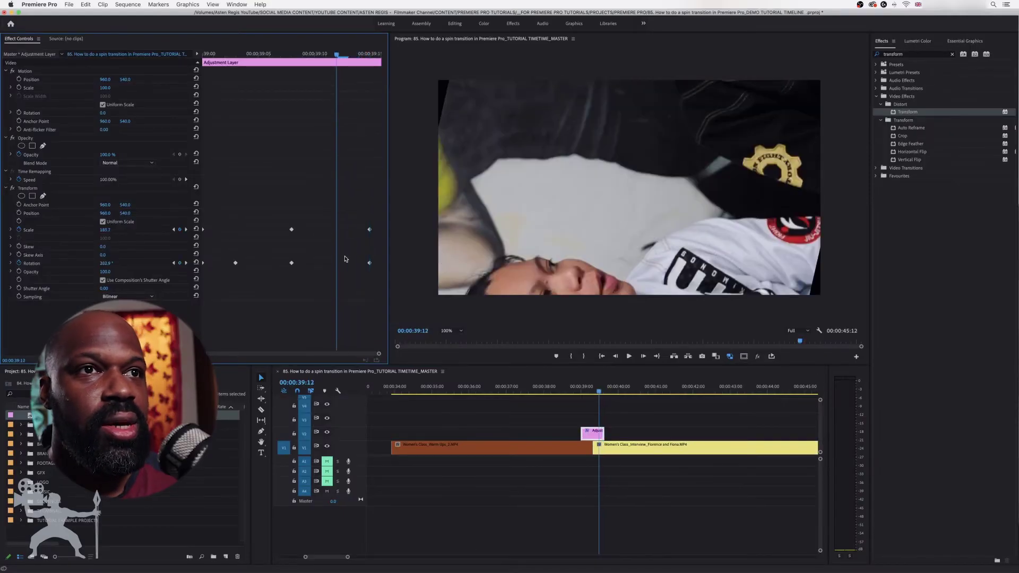
left_click(105, 263)
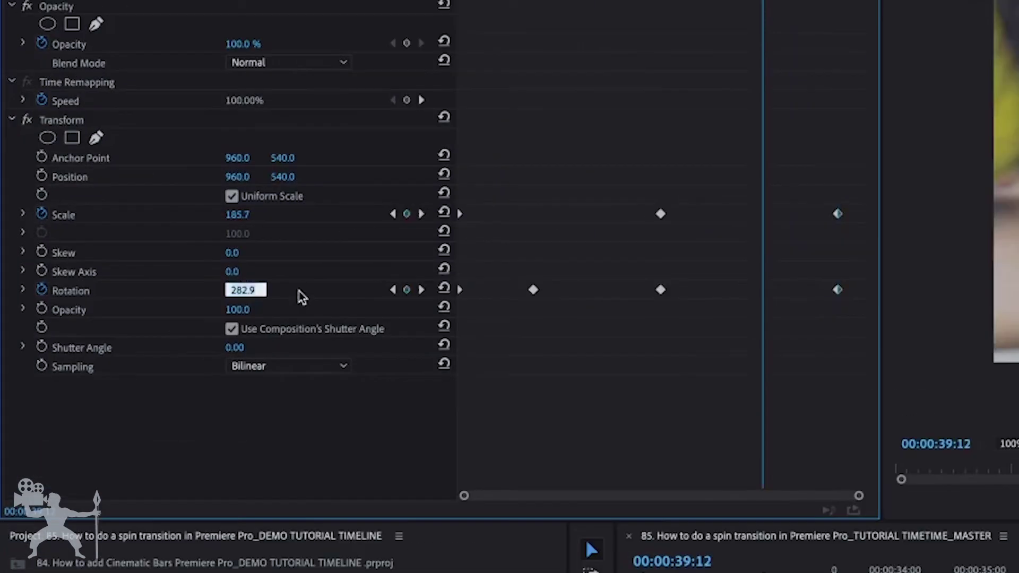
type("3")
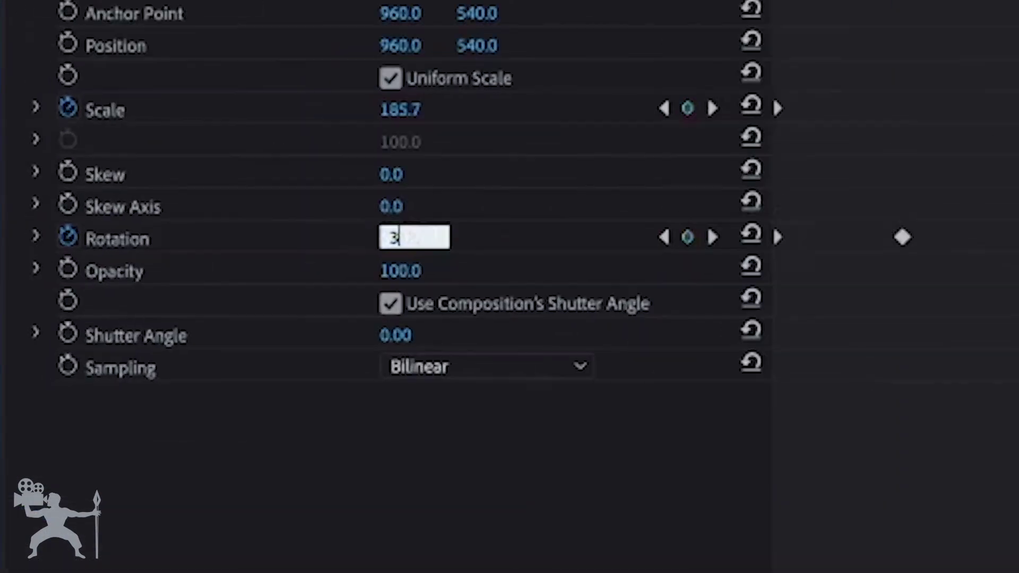
type("54")
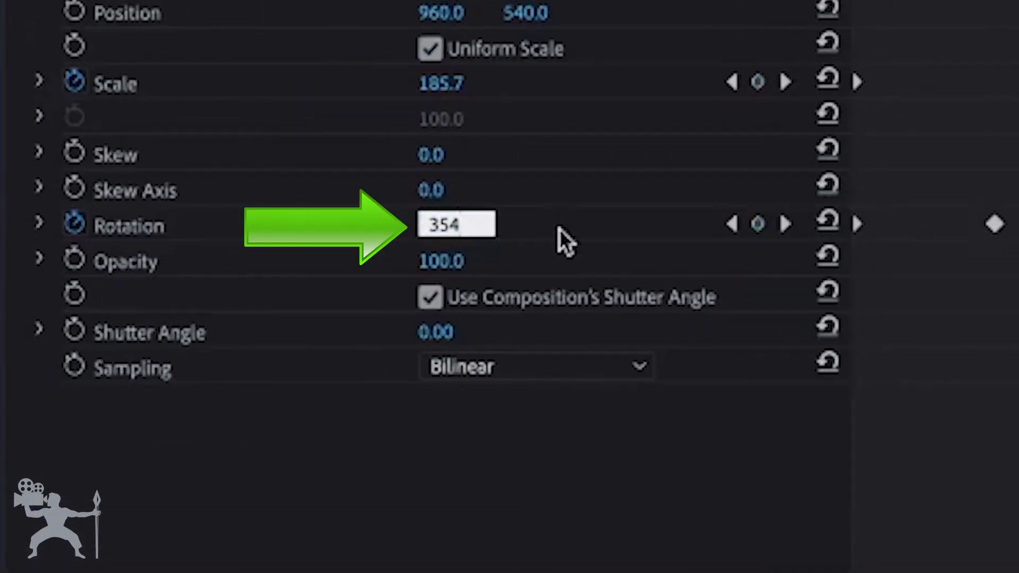
key("Return")
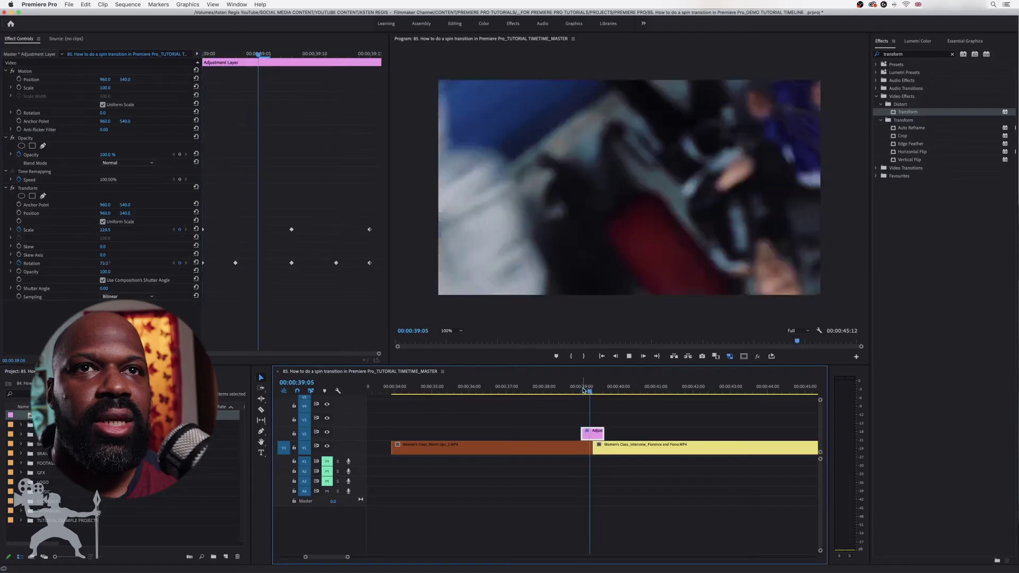
key("space")
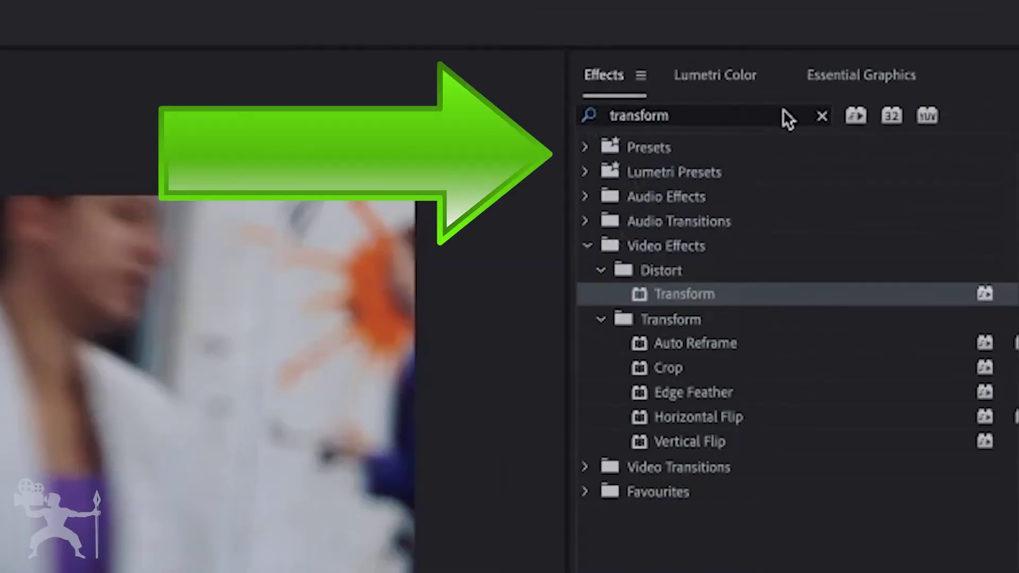
Step: Search the effects for blur and apply Directional Blur to the adjustment layer
left_click(952, 54)
type("blur")
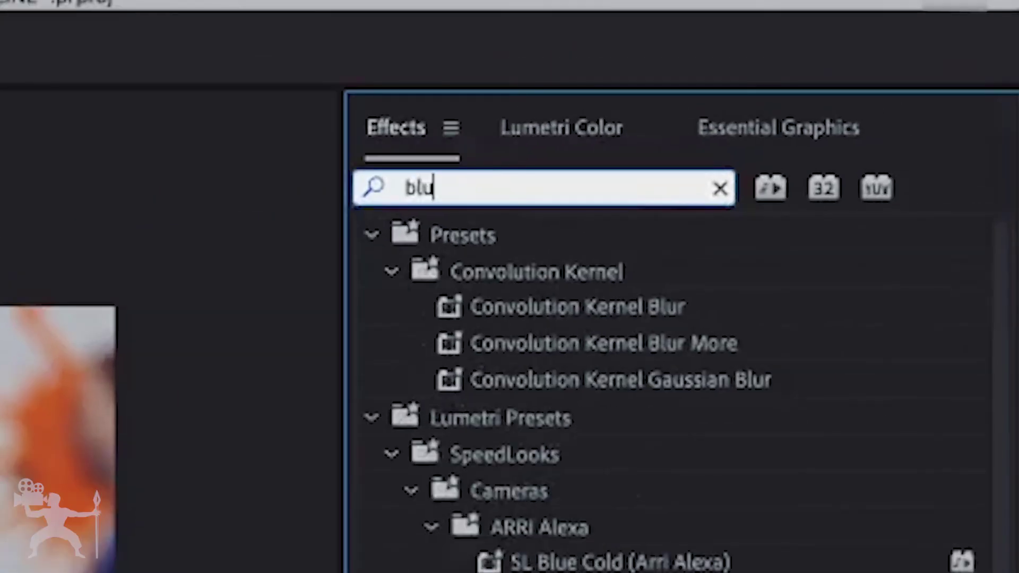
left_click(570, 220)
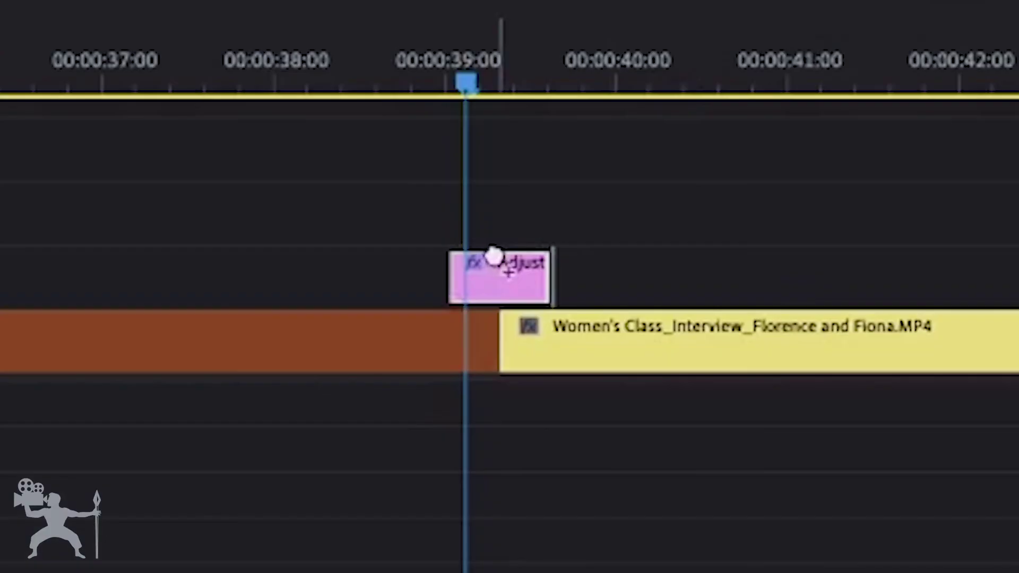
left_click_drag(495, 255, 504, 287)
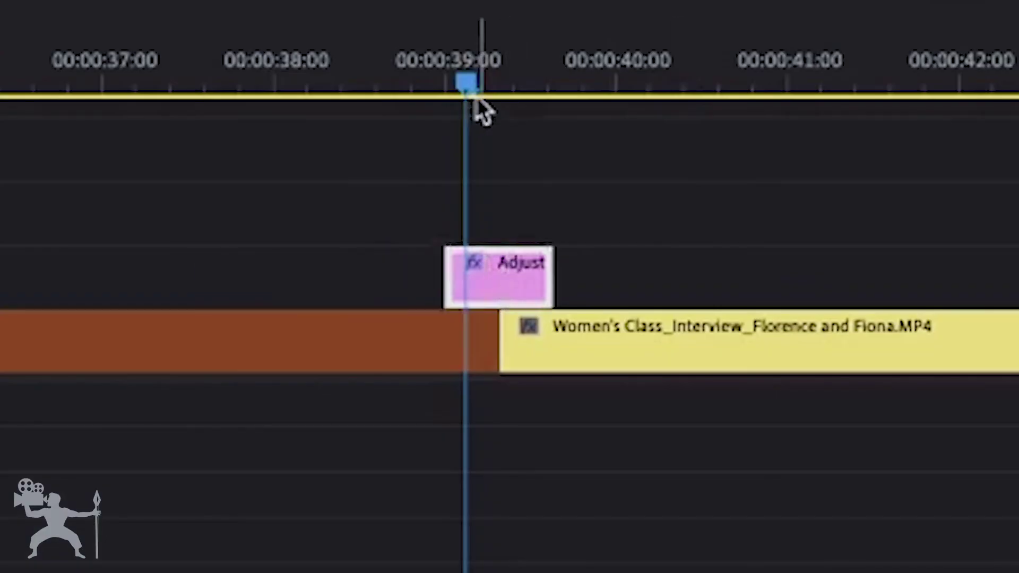
Step: Turn on Blur Length keyframing at the adjustment layer's start and add a Blur Length keyframe of 20 three frames in
left_click_drag(485, 72, 461, 72)
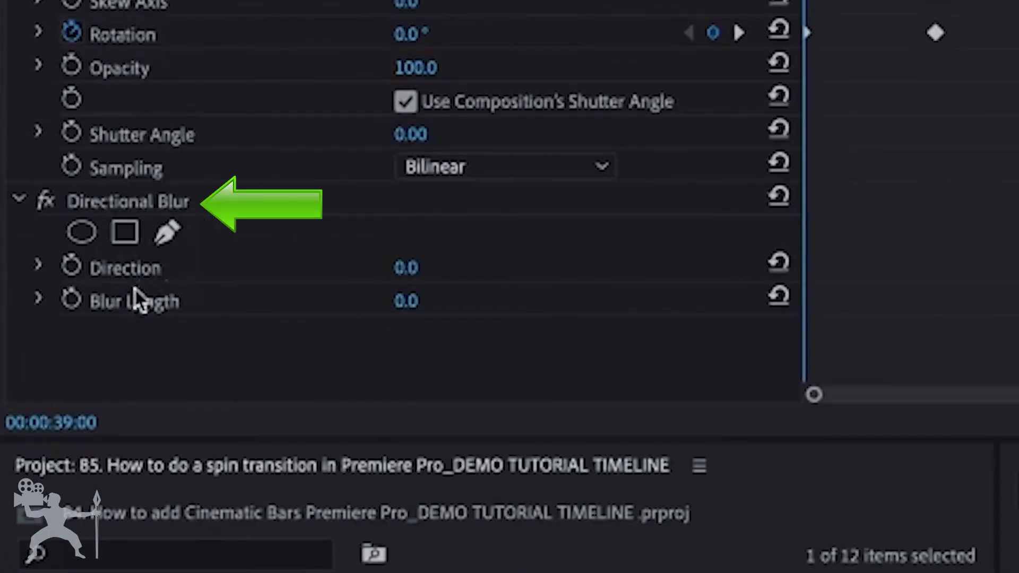
left_click(69, 303)
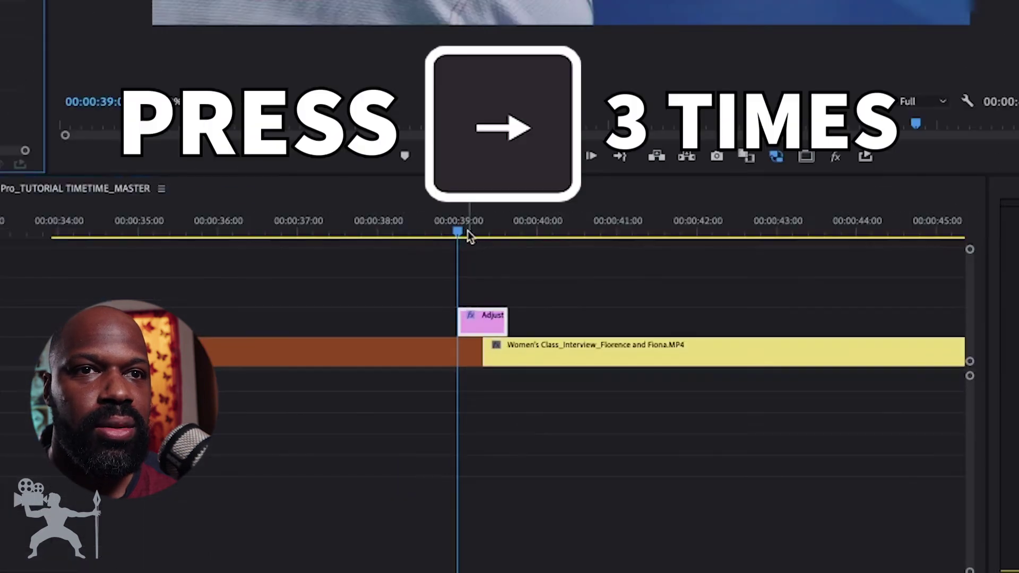
key("Right")
key("Right")
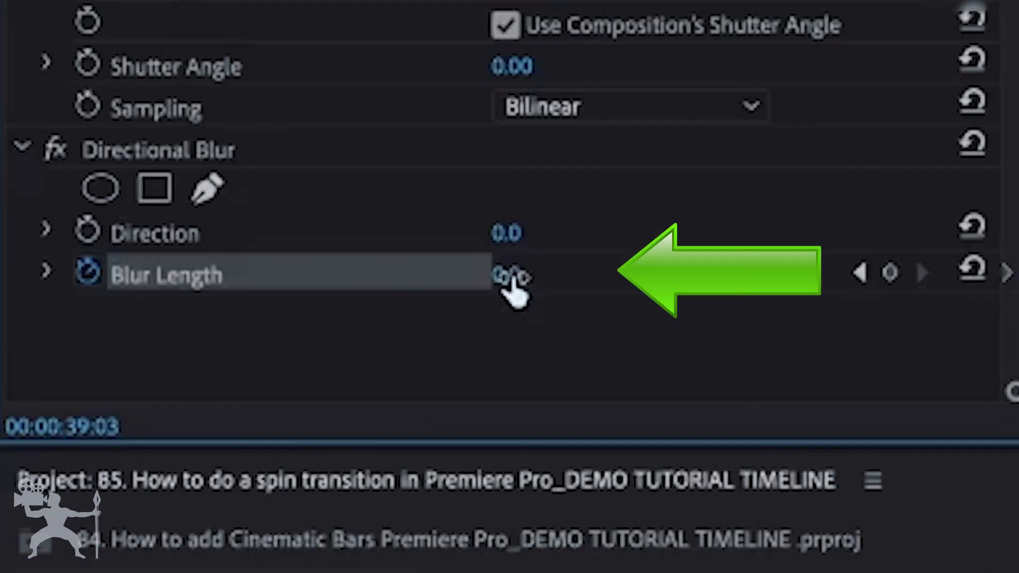
left_click(506, 274)
type("20")
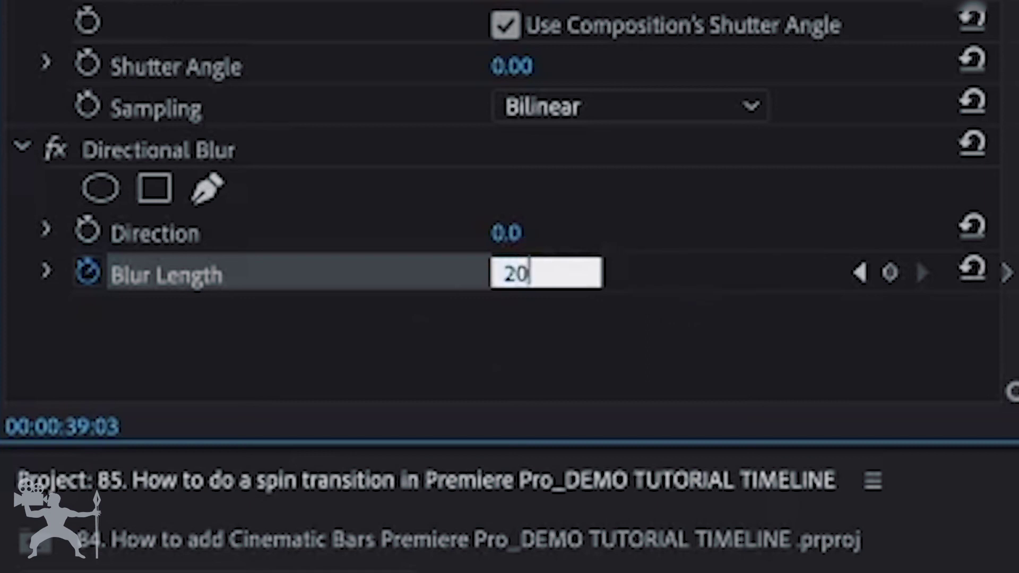
key("Return")
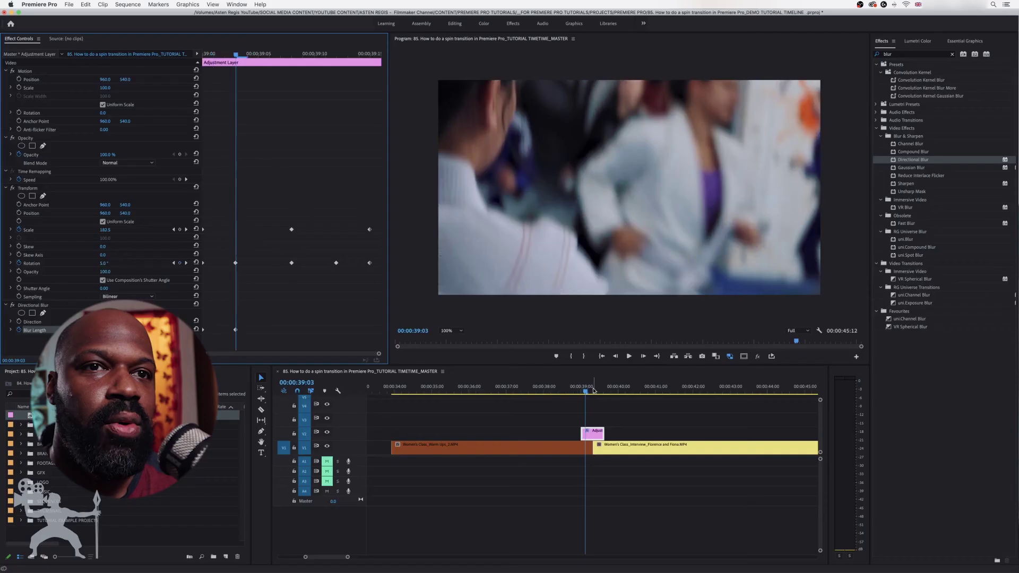
Step: Add a Directional Blur Blur Length keyframe of 0 on the adjustment layer's last frame
left_click_drag(605, 391, 603, 390)
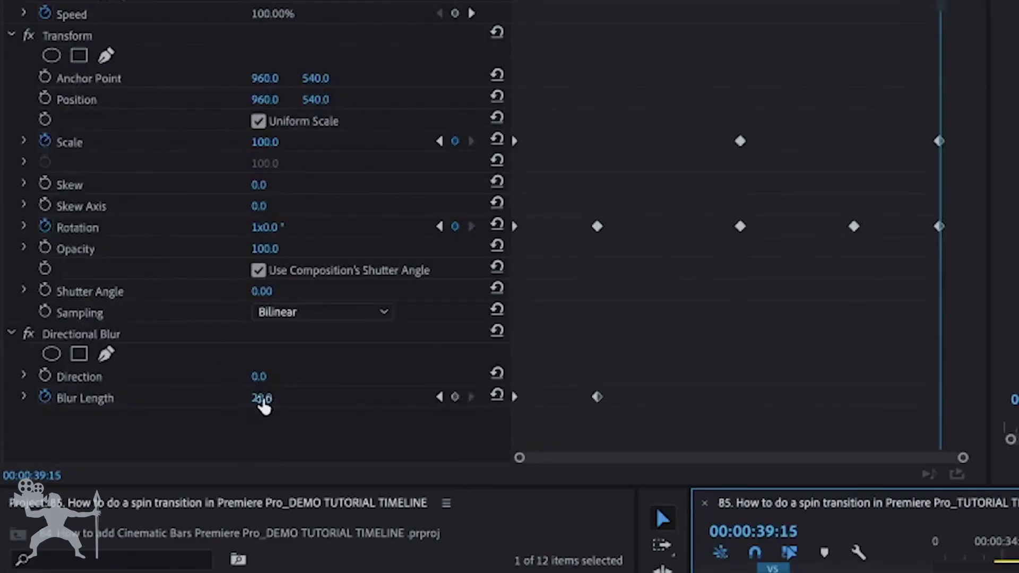
left_click(199, 373)
type("0")
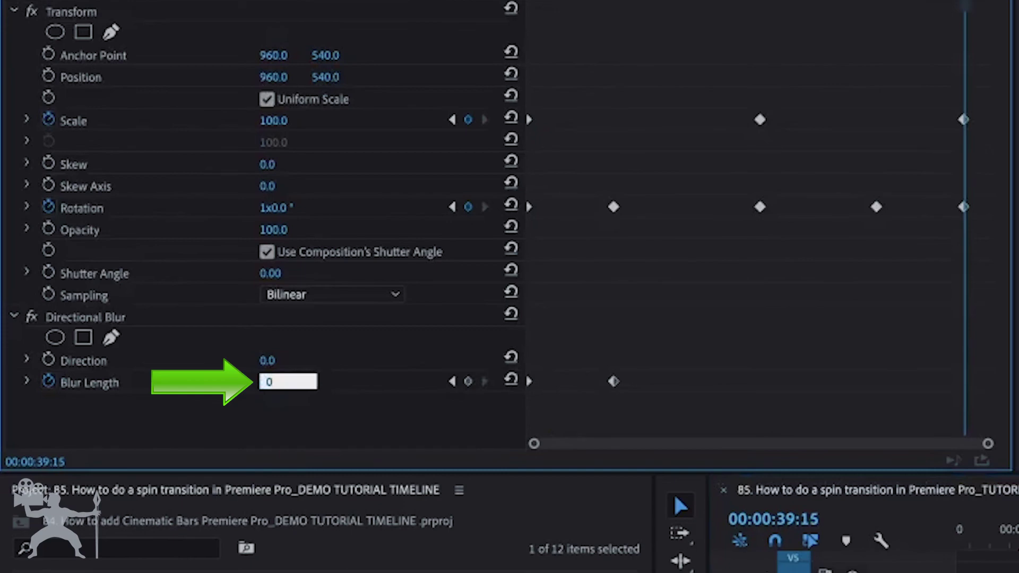
key("Return")
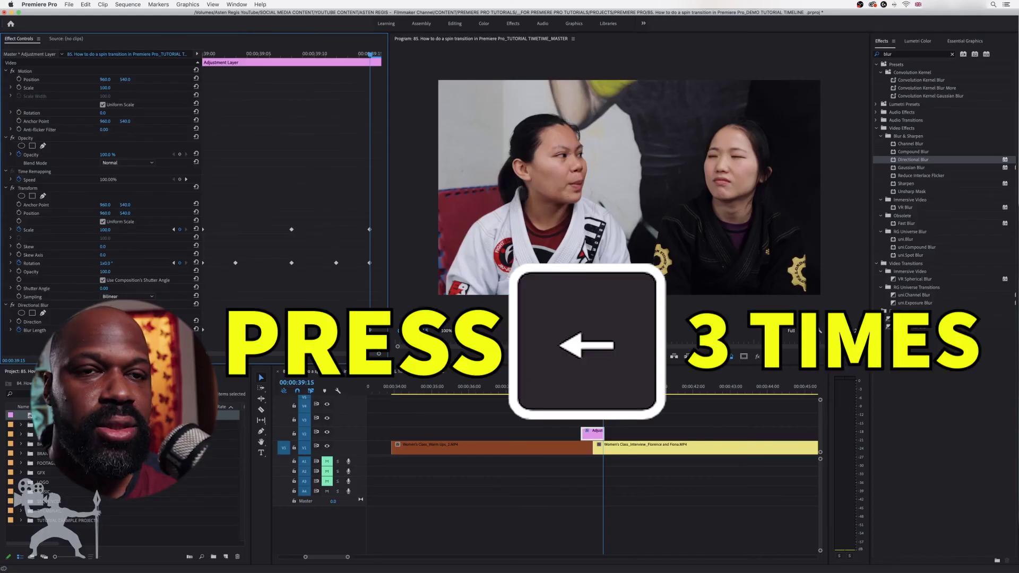
Step: Add a stronger Blur Length keyframe three frames before the adjustment layer's last frame
key("Left")
key("Left")
key("Left")
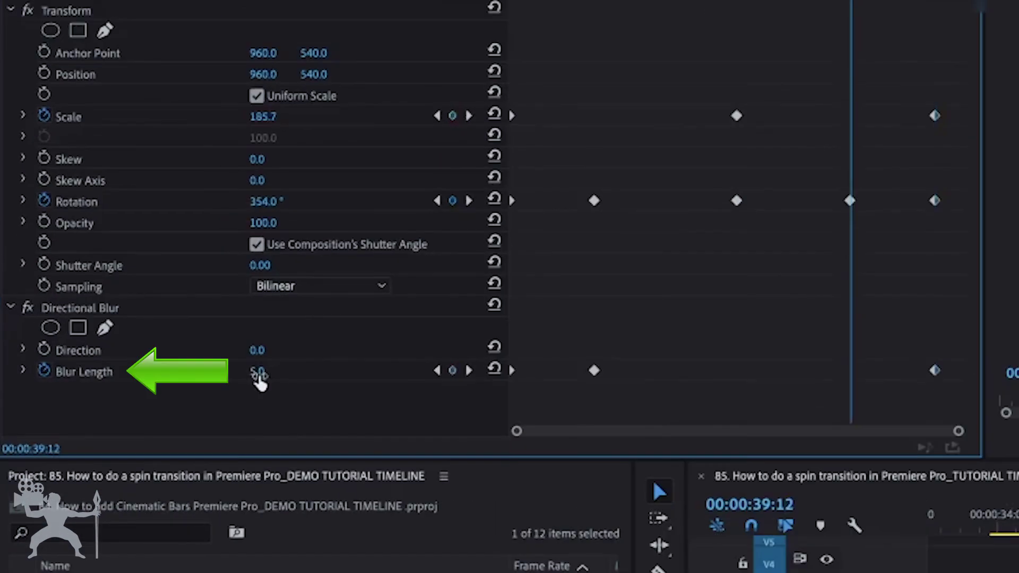
left_click(258, 373)
type("2")
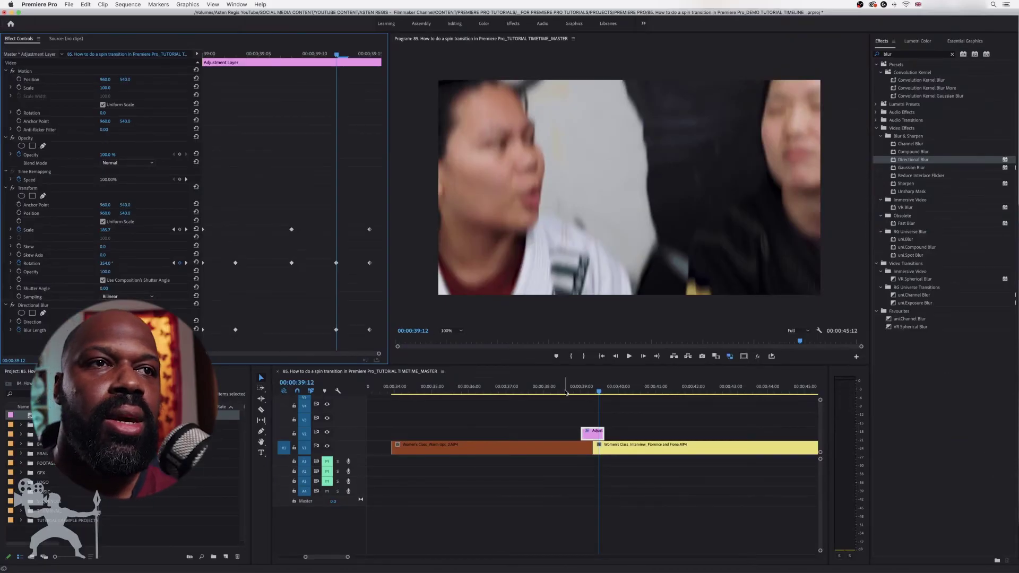
Step: Play back the finished spin transition from about 00:00:37:15 in the first clip
left_click(557, 387)
left_click_drag(557, 386, 529, 390)
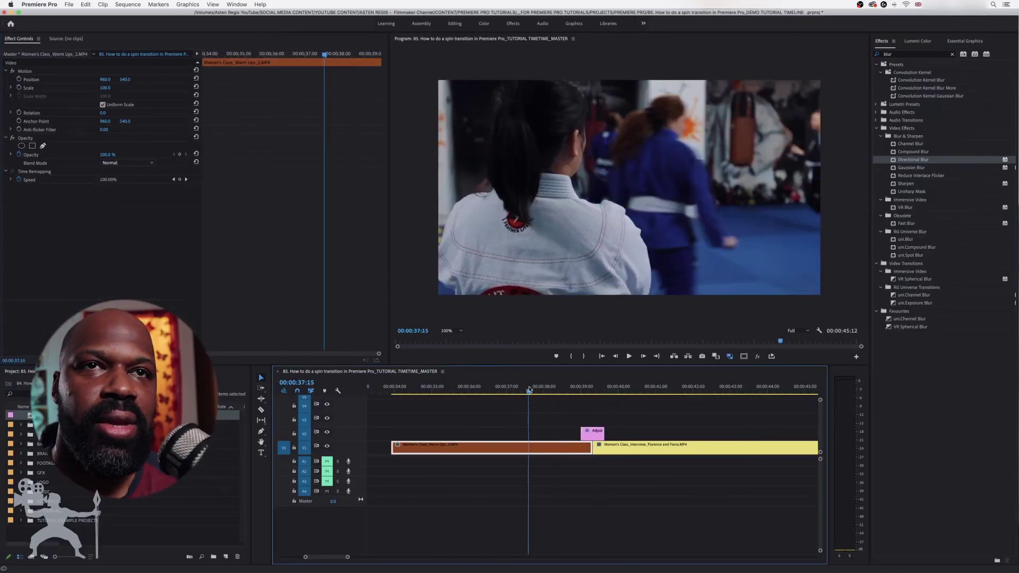
key("space")
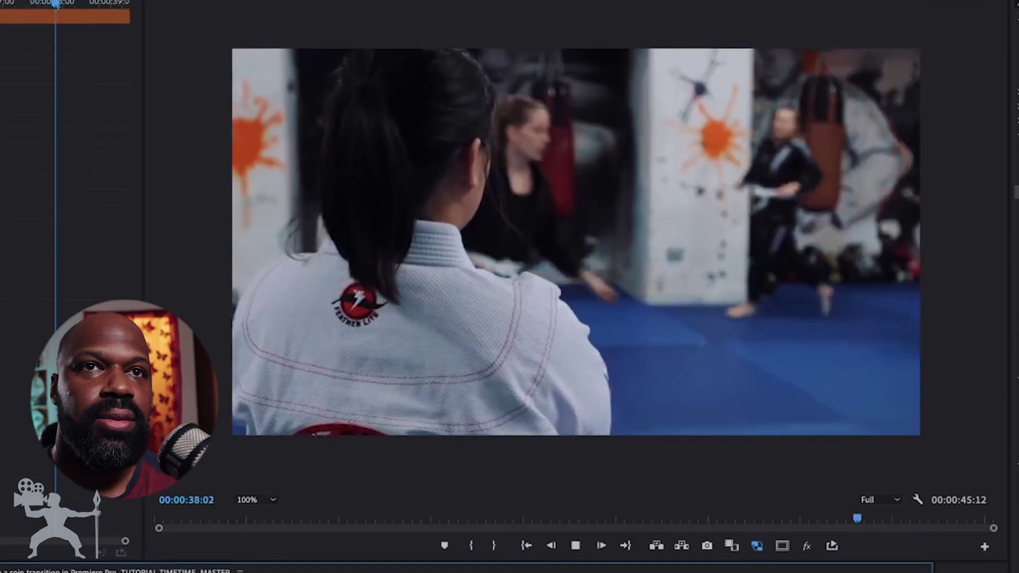